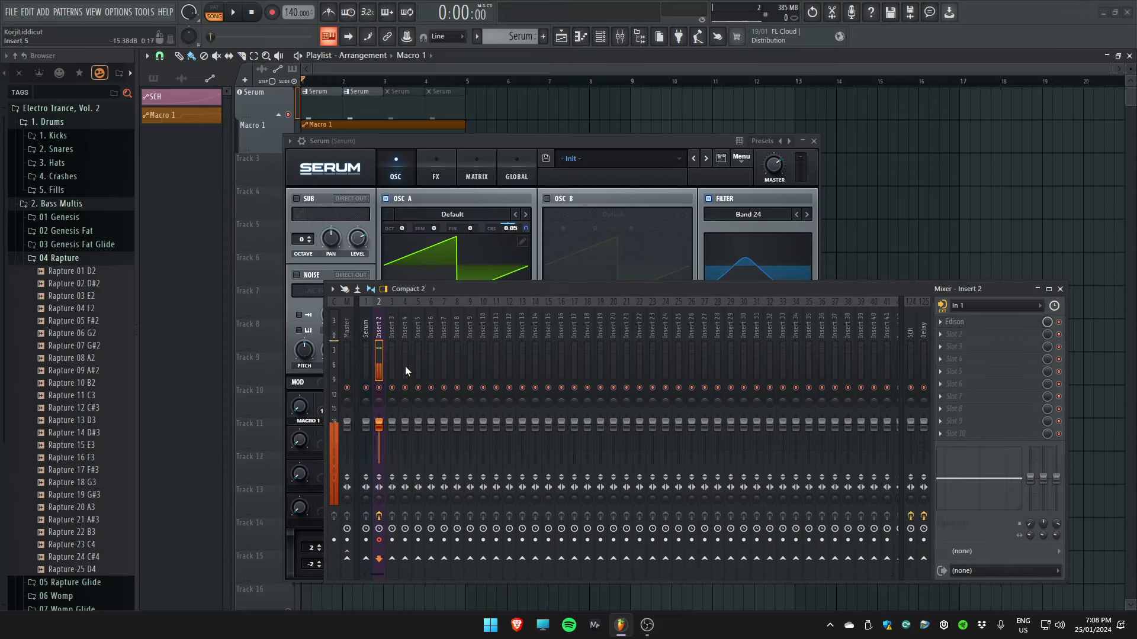
- Close the Serum window and play the arrangement to hear the first two Serum clips
{"action": "left_click", "coordinate": [446, 145]}
{"action": "key", "text": "Escape"}
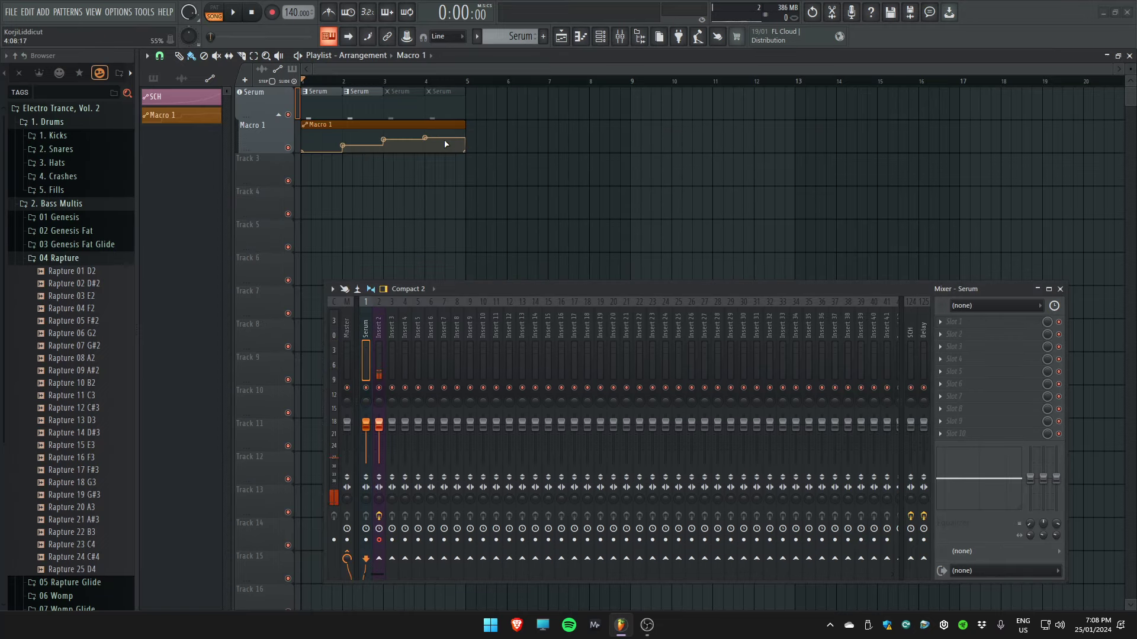
{"action": "scroll", "coordinate": [437, 193], "scroll_direction": "up", "scroll_amount": 3}
{"action": "key", "text": "space"}
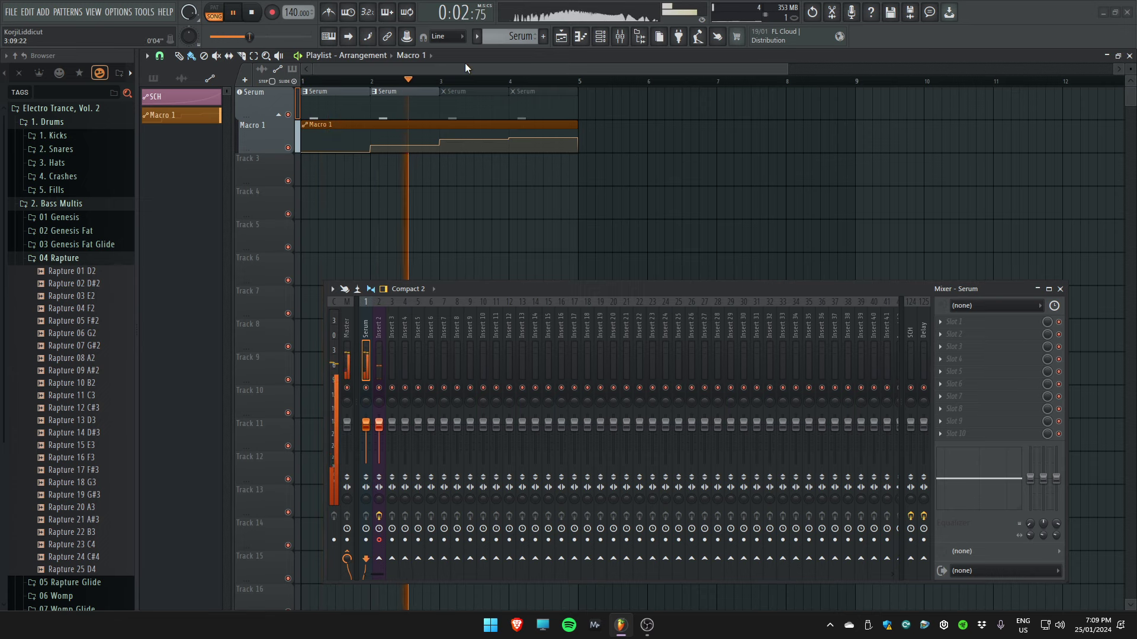
- Stop playback and unmute the third and fourth Serum clips in the playlist
{"action": "key", "text": "space"}
{"action": "left_click", "coordinate": [470, 100]}
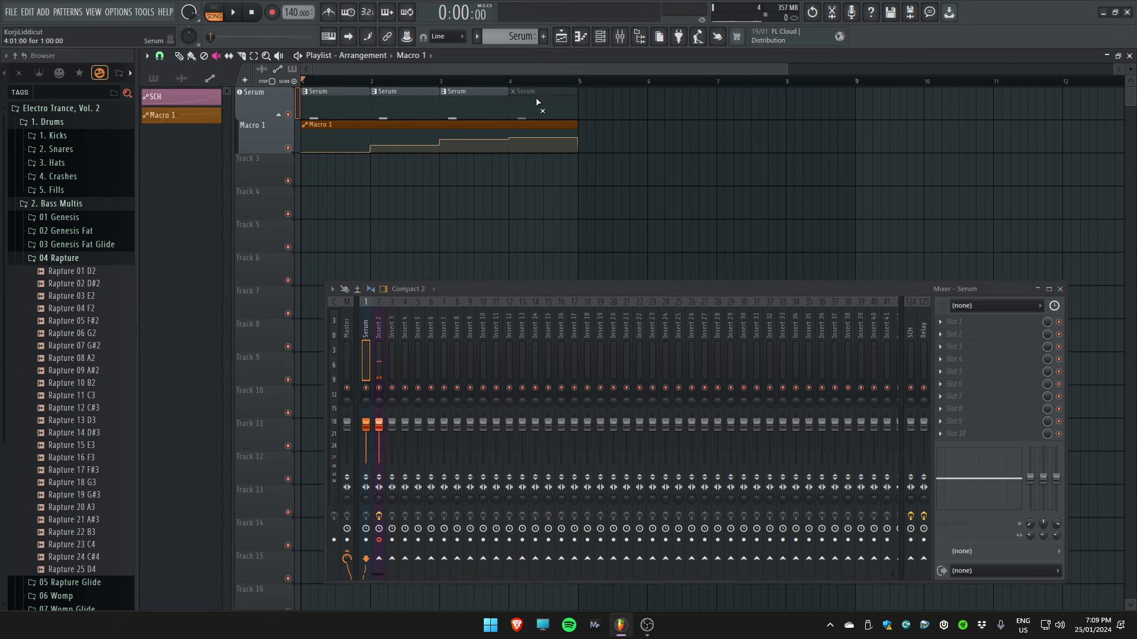
{"action": "left_click", "coordinate": [538, 103]}
{"action": "left_click", "coordinate": [445, 81]}
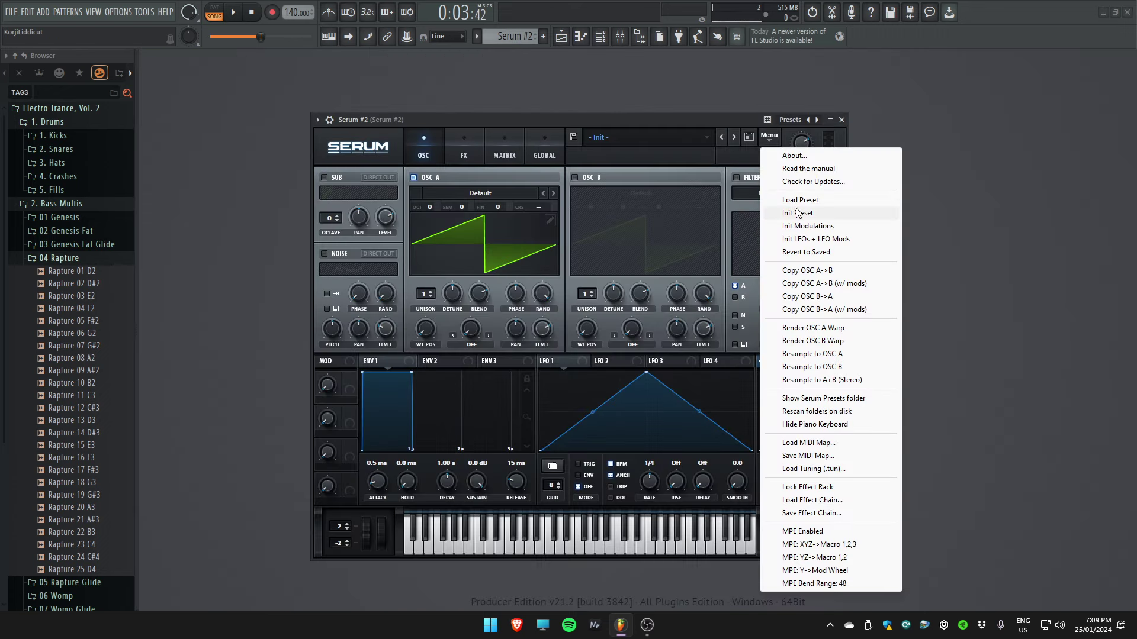
- Initialise the Serum #2 preset with LFO 1 modulating oscillator A's coarse pitch, and audition it in pattern mode
{"action": "left_click", "coordinate": [797, 213]}
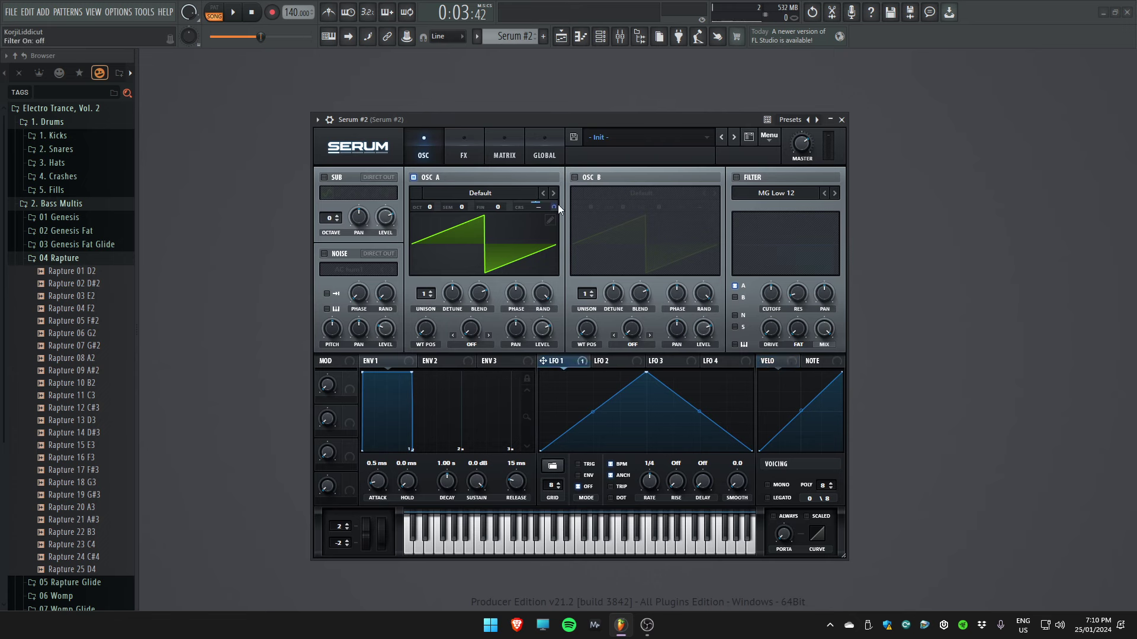
{"action": "left_click", "coordinate": [214, 11]}
{"action": "left_click_drag", "start_coordinate": [449, 116], "coordinate": [466, 120]}
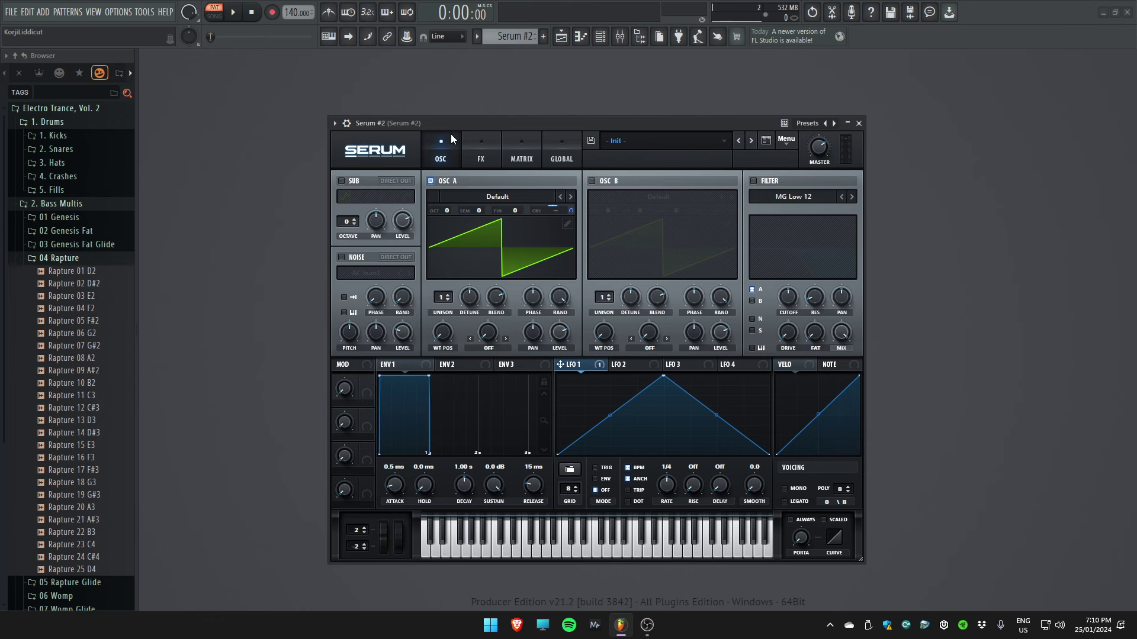
{"action": "key", "text": "space"}
{"action": "key", "text": "space"}
- Reshape LFO 1 into a falling ramp in ENV mode with BPM sync off
{"action": "left_click_drag", "start_coordinate": [663, 376], "coordinate": [558, 376]}
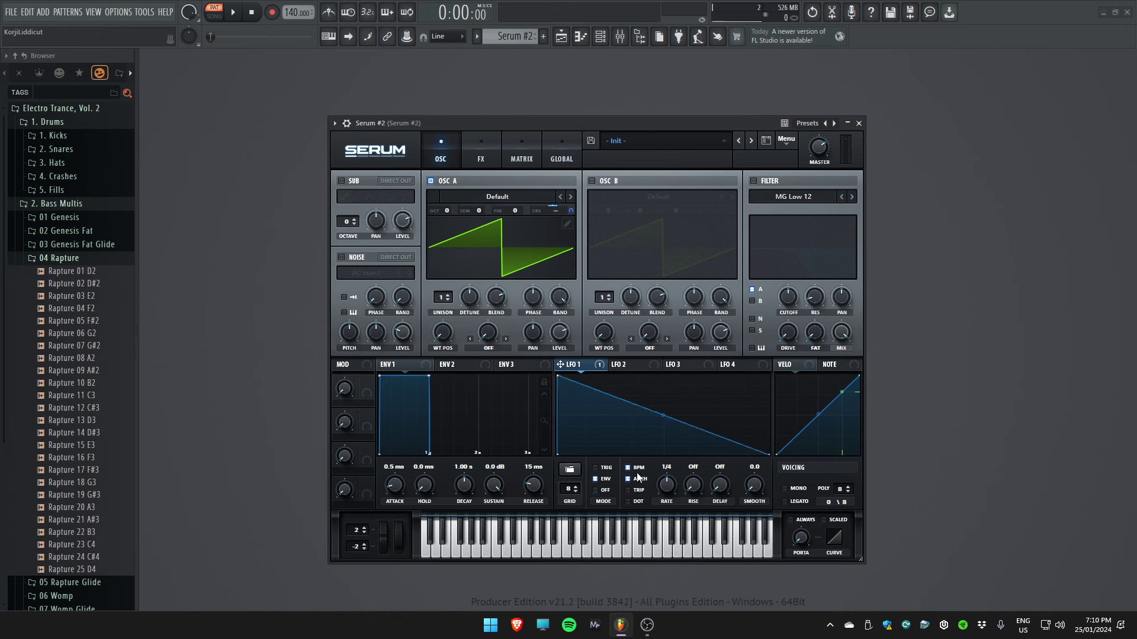
{"action": "scroll", "coordinate": [668, 489], "scroll_direction": "down", "scroll_amount": 2}
{"action": "key", "text": "space"}
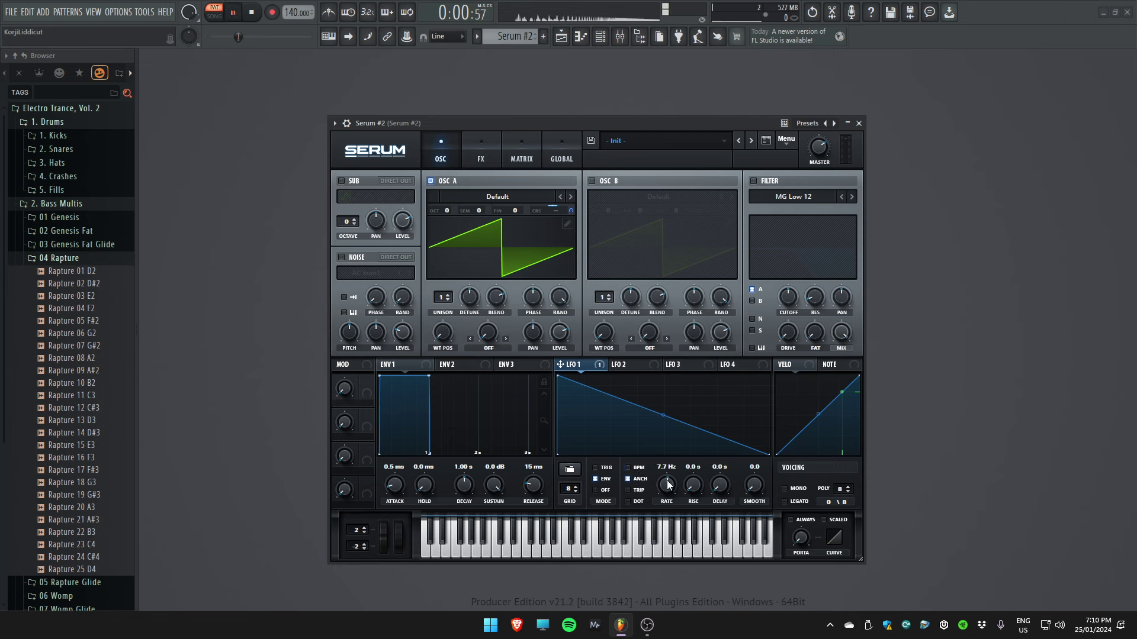
- Bend LFO 1's falling ramp inward and set its rate to 5.2 Hz while the pattern plays
{"action": "scroll", "coordinate": [667, 489], "scroll_direction": "down", "scroll_amount": 3}
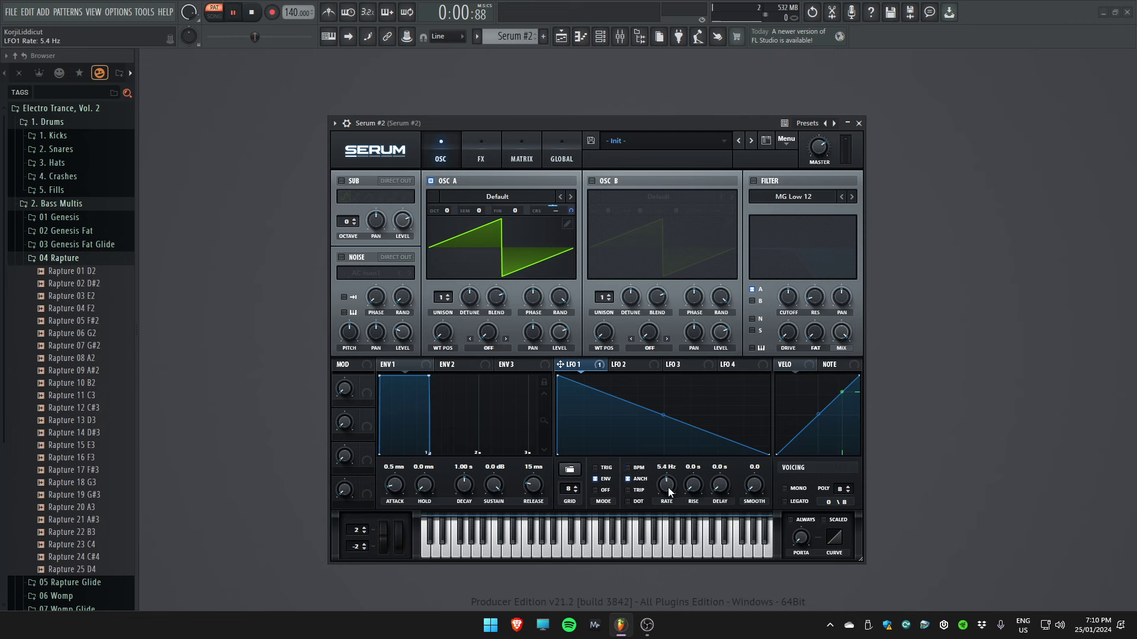
{"action": "scroll", "coordinate": [668, 489], "scroll_direction": "down", "scroll_amount": 2}
{"action": "mouse_move", "coordinate": [663, 417]}
{"action": "left_mouse_down"}
{"action": "mouse_move", "coordinate": [664, 435]}
{"action": "mouse_move", "coordinate": [664, 422]}
{"action": "left_mouse_up"}
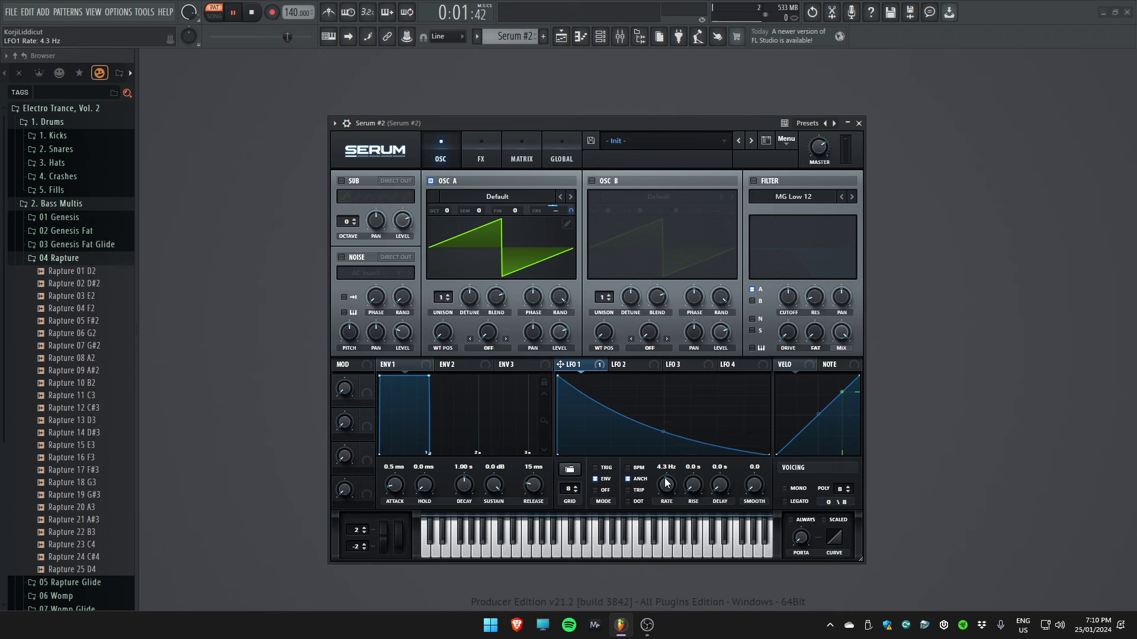
{"action": "scroll", "coordinate": [667, 487], "scroll_direction": "down", "scroll_amount": 1}
{"action": "scroll", "coordinate": [667, 486], "scroll_direction": "up", "scroll_amount": 3}
{"action": "key", "text": "space"}
- Enable the filter and set its type to Band 24
{"action": "left_click", "coordinate": [780, 199]}
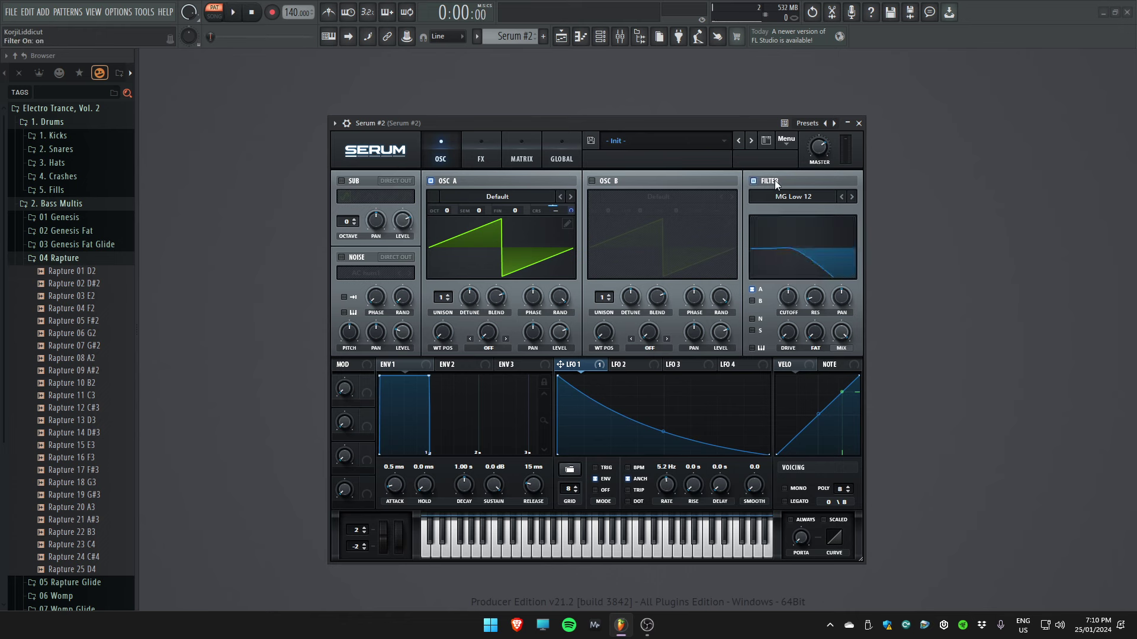
{"action": "mouse_move", "coordinate": [791, 210]}
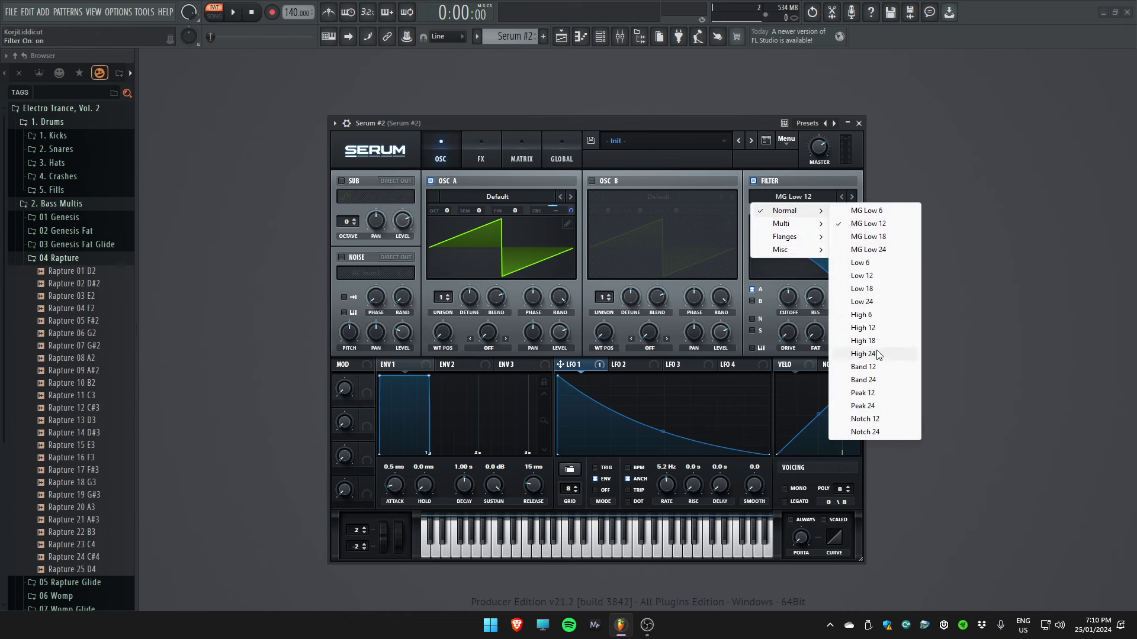
{"action": "left_click", "coordinate": [868, 383]}
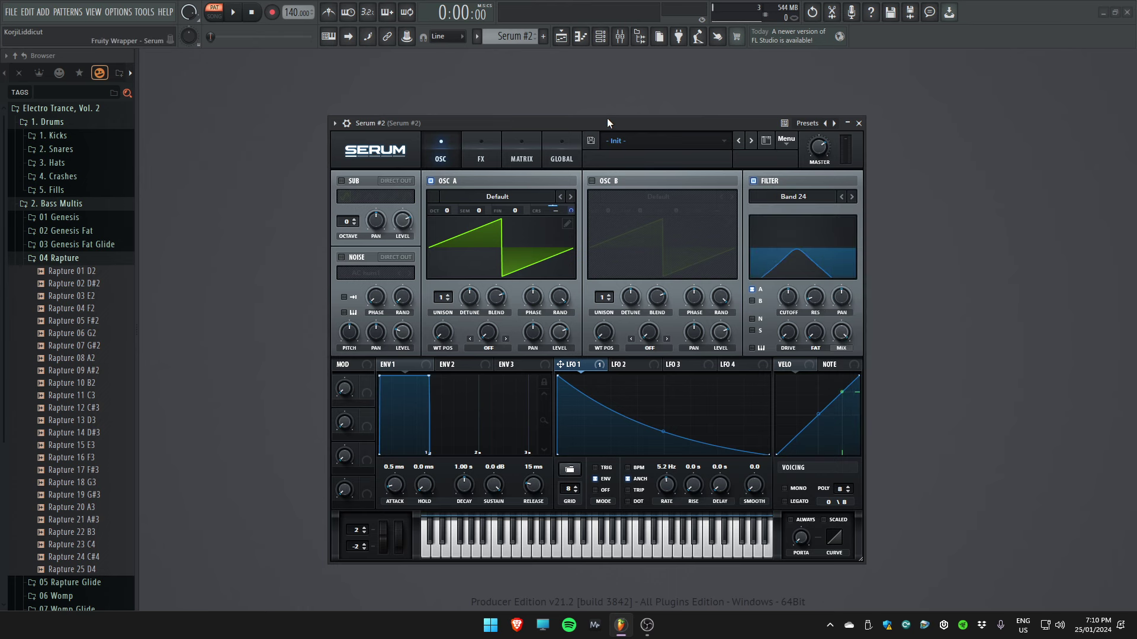
- Raise the band-pass filter's cutoff while auditioning the pattern
{"action": "left_click_drag", "start_coordinate": [606, 118], "coordinate": [604, 117]}
{"action": "key", "text": "space"}
{"action": "left_click_drag", "start_coordinate": [781, 283], "coordinate": [782, 276]}
{"action": "key", "text": "space"}
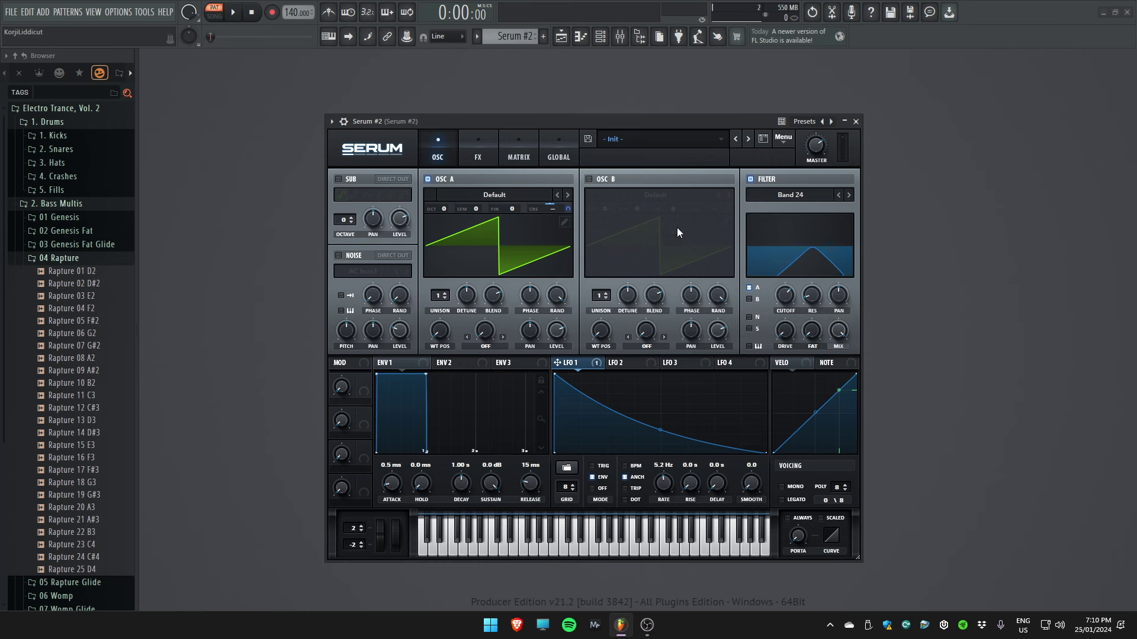
- Set the filter's drive to 39% and its cutoff to 850 Hz during playback
{"action": "left_click_drag", "start_coordinate": [613, 119], "coordinate": [609, 115]}
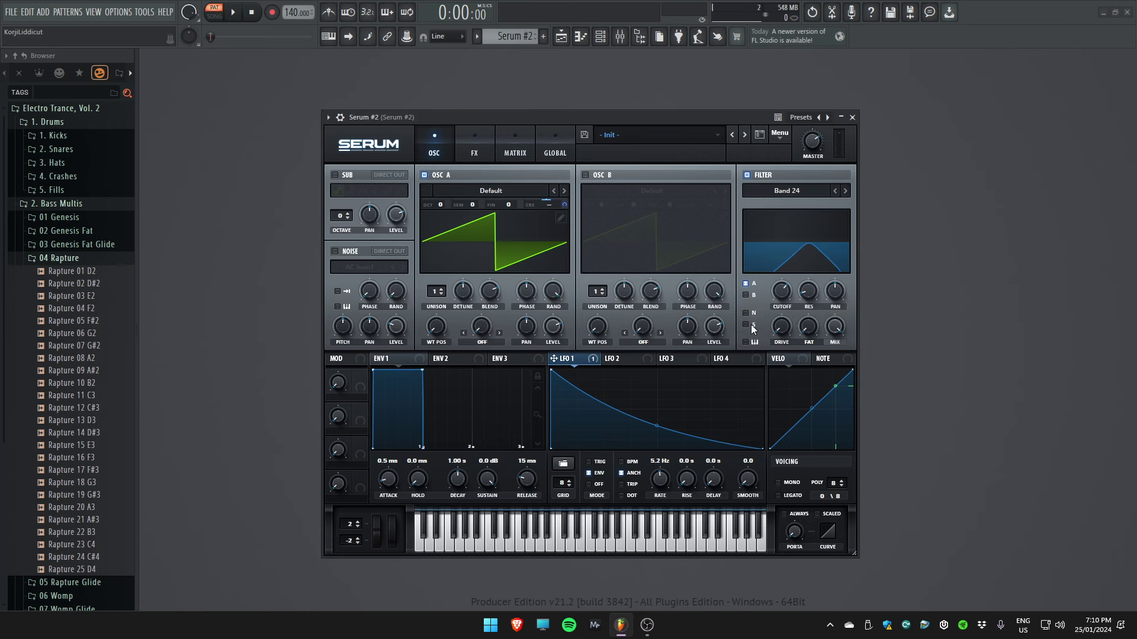
{"action": "left_click_drag", "start_coordinate": [787, 328], "coordinate": [783, 291]}
{"action": "left_click_drag", "start_coordinate": [690, 120], "coordinate": [690, 120]}
{"action": "key", "text": "space"}
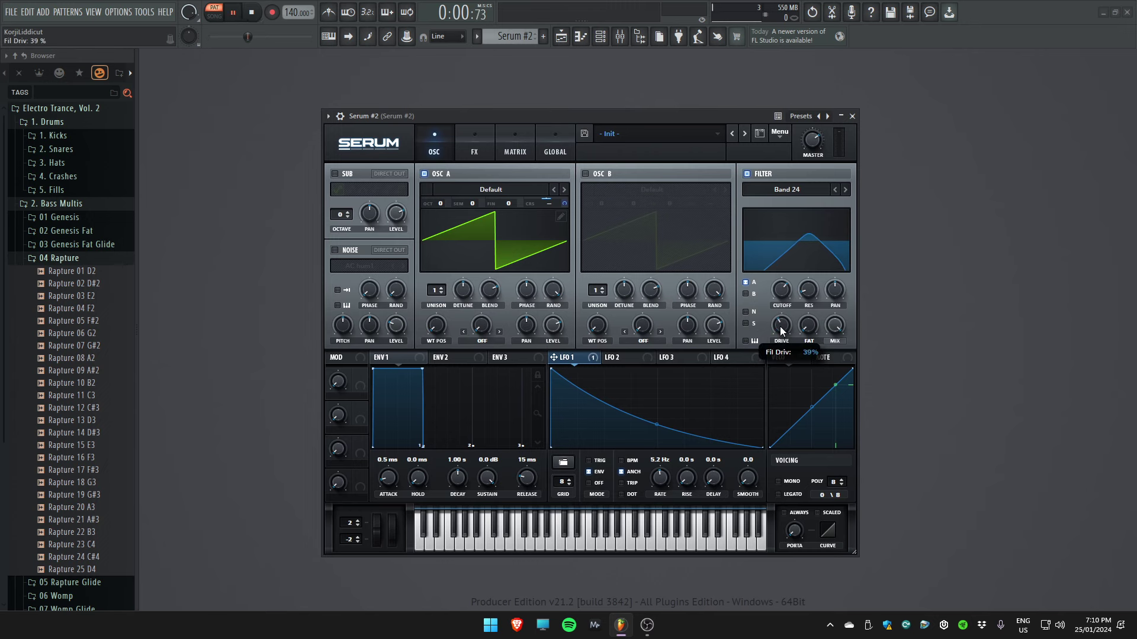
{"action": "left_click_drag", "start_coordinate": [776, 295], "coordinate": [775, 300]}
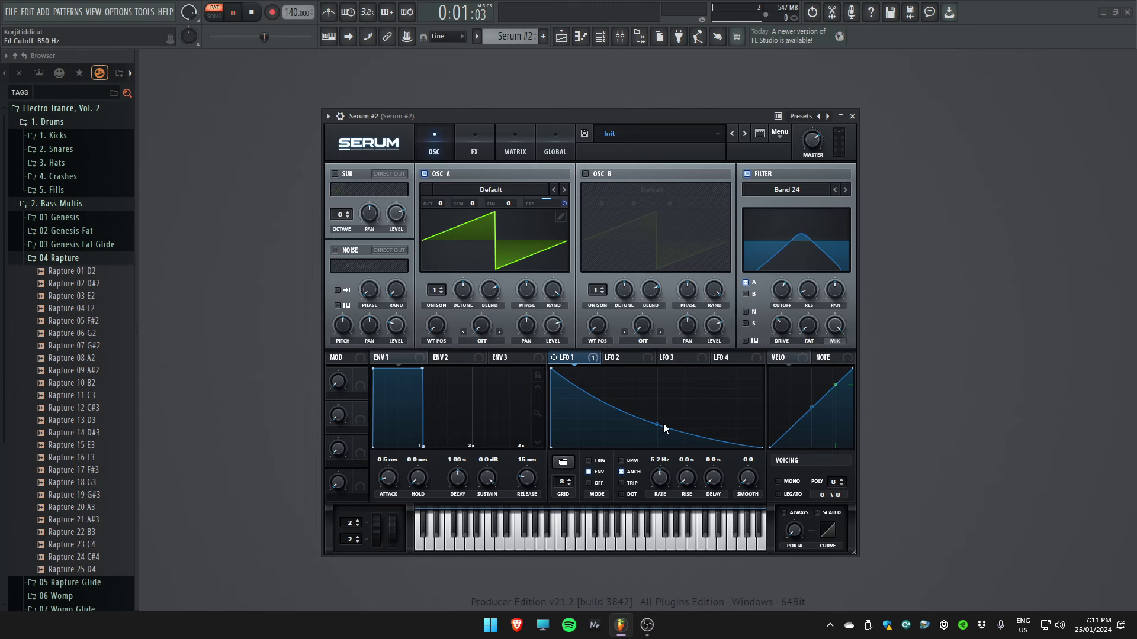
- Flatten LFO 1's falling curve to almost straight and slow its rate to about 4.2 Hz
{"action": "left_click_drag", "start_coordinate": [655, 426], "coordinate": [662, 421]}
{"action": "left_click_drag", "start_coordinate": [660, 477], "coordinate": [660, 484]}
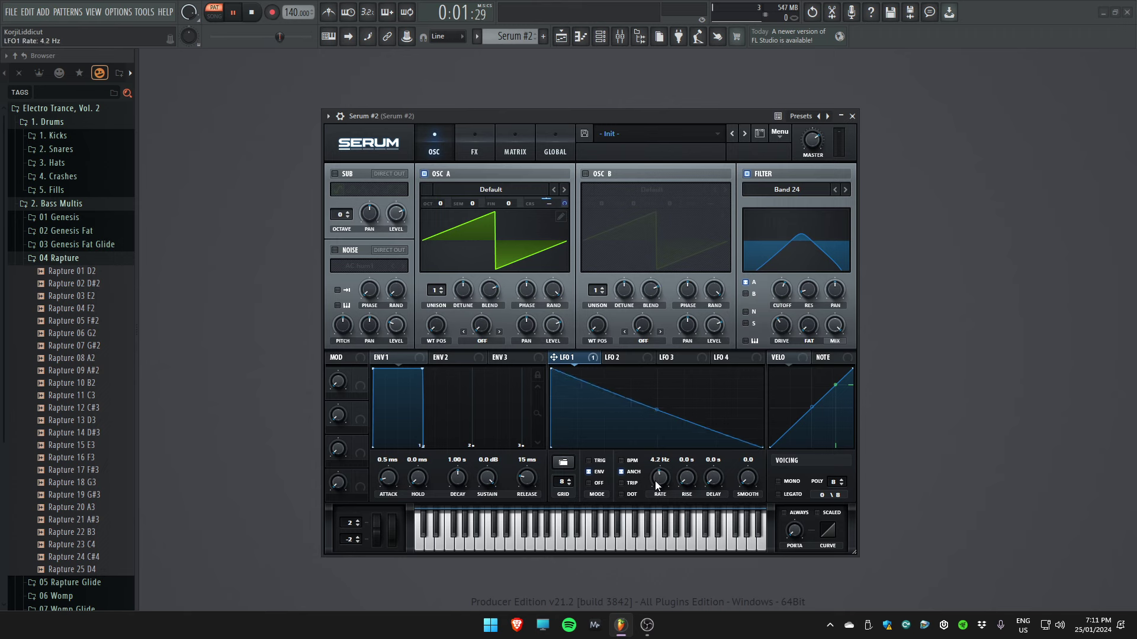
- Lower the filter's cutoff and set LFO 1's modulation of oscillator A's coarse pitch to 22
{"action": "left_click_drag", "start_coordinate": [780, 298], "coordinate": [781, 303]}
{"action": "left_click_drag", "start_coordinate": [565, 203], "coordinate": [565, 197]}
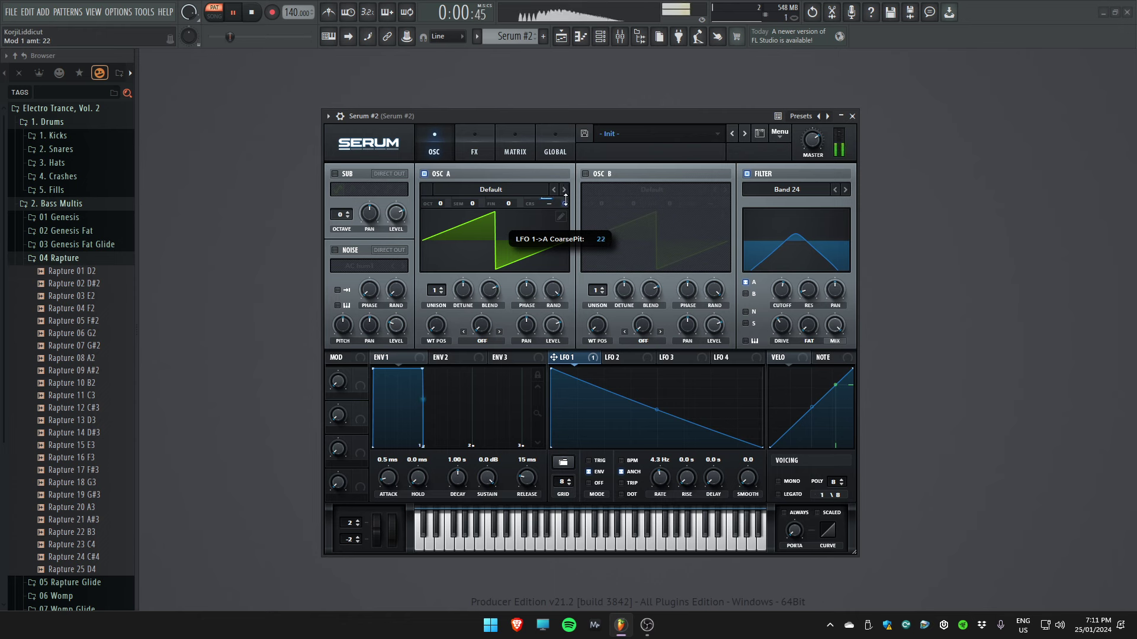
{"action": "key", "text": "space"}
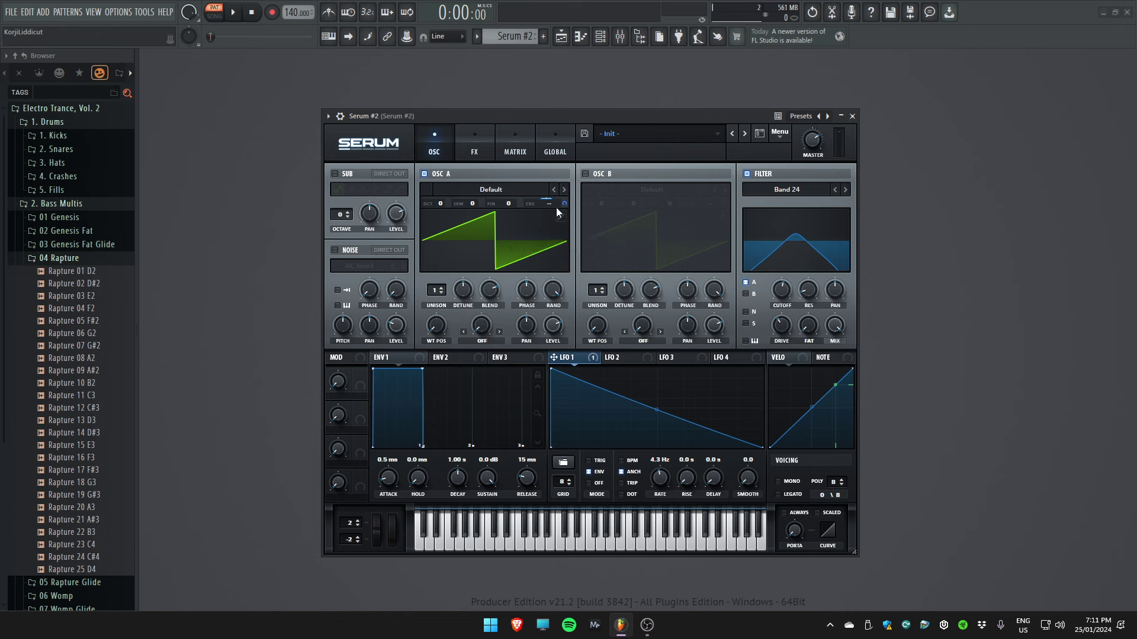
- Reverse LFO 1 into a rising ramp and set the filter's cutoff to 580 Hz during playback
{"action": "left_click_drag", "start_coordinate": [781, 290], "coordinate": [787, 290]}
{"action": "left_click_drag", "start_coordinate": [553, 374], "coordinate": [817, 319]}
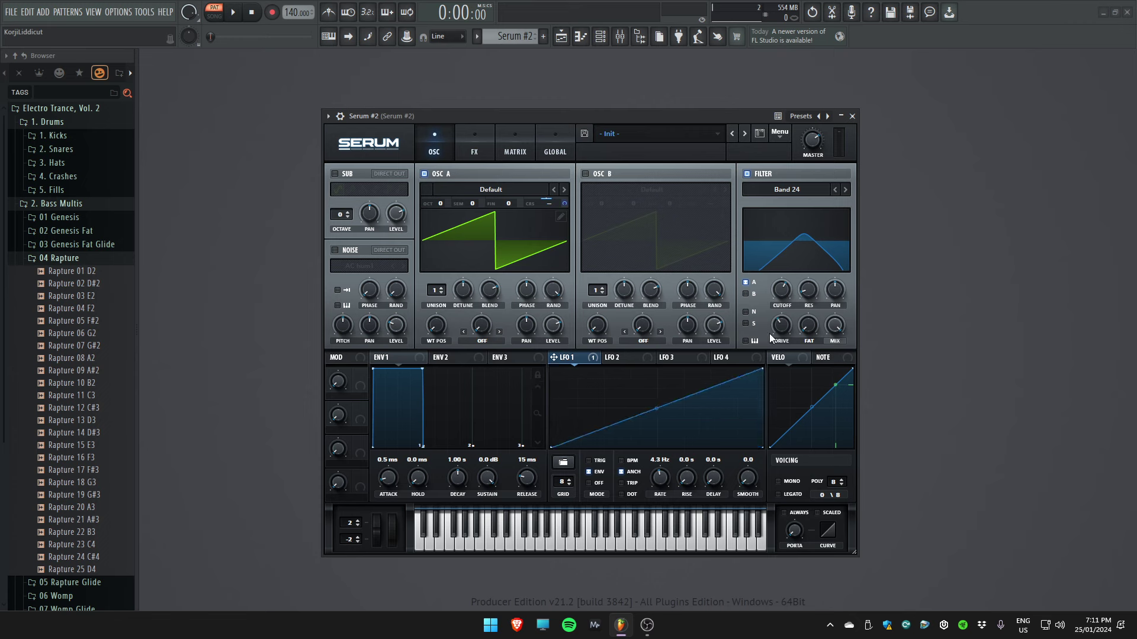
{"action": "key", "text": "space"}
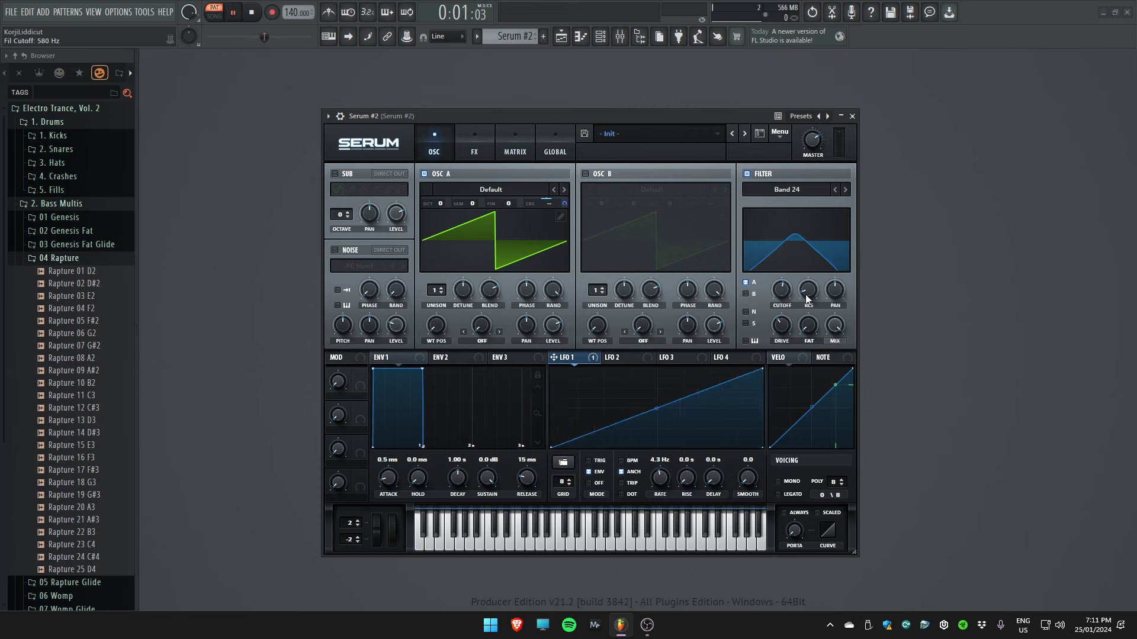
- Increase the filter's resonance and lower its cutoff to 440 Hz, ending on LFO 2's settings
{"action": "left_click_drag", "start_coordinate": [805, 294], "coordinate": [817, 264]}
{"action": "key", "text": "space"}
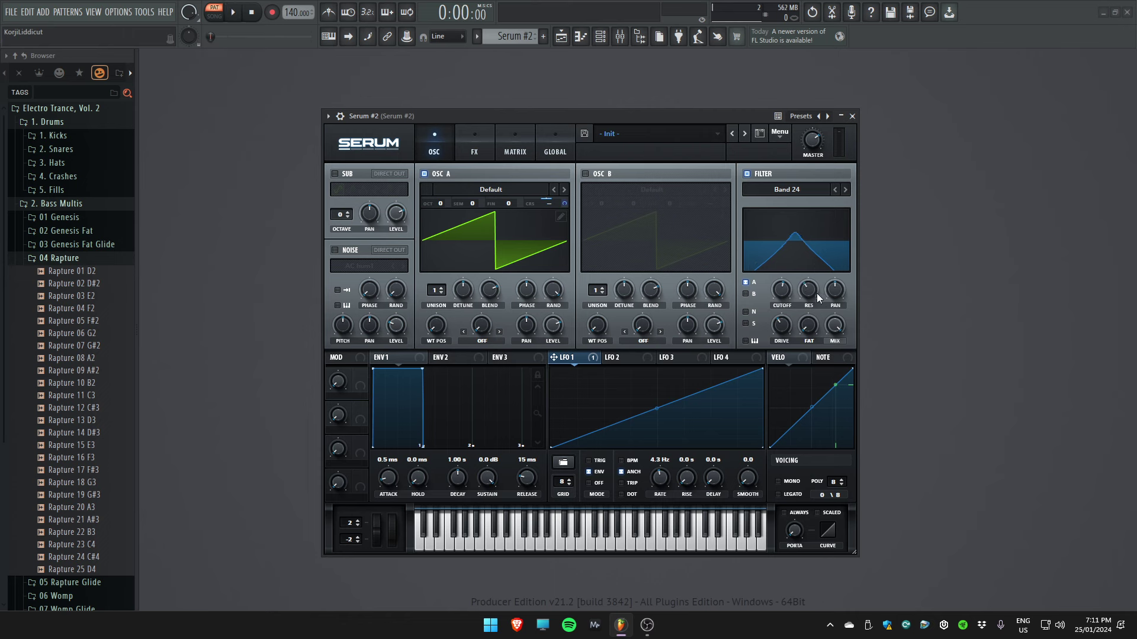
{"action": "left_click_drag", "start_coordinate": [814, 296], "coordinate": [779, 296]}
{"action": "left_click", "coordinate": [619, 357]}
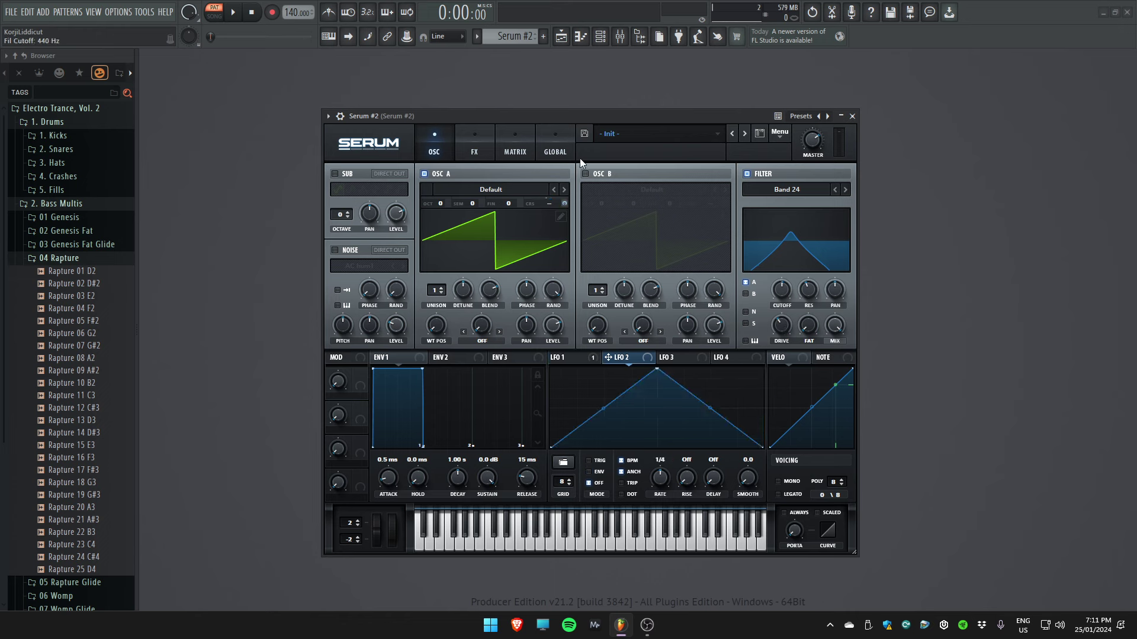
- Enable the Compressor effect with Multiband on and raise its gain while auditioning the pattern
{"action": "left_click", "coordinate": [474, 145]}
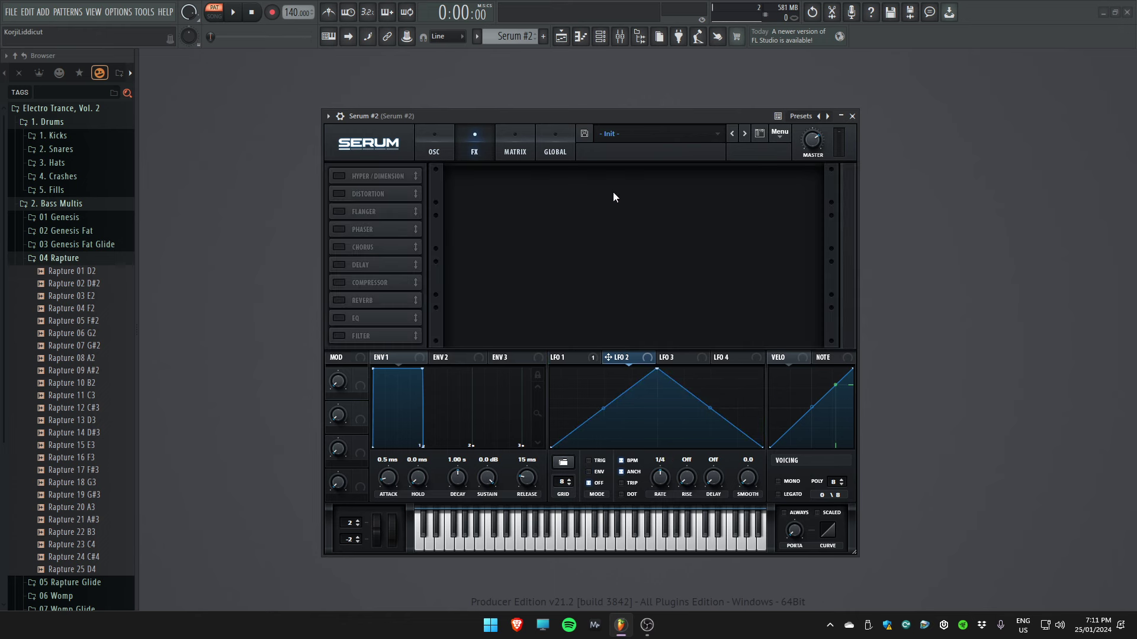
{"action": "left_click", "coordinate": [339, 283]}
{"action": "left_click", "coordinate": [686, 199]}
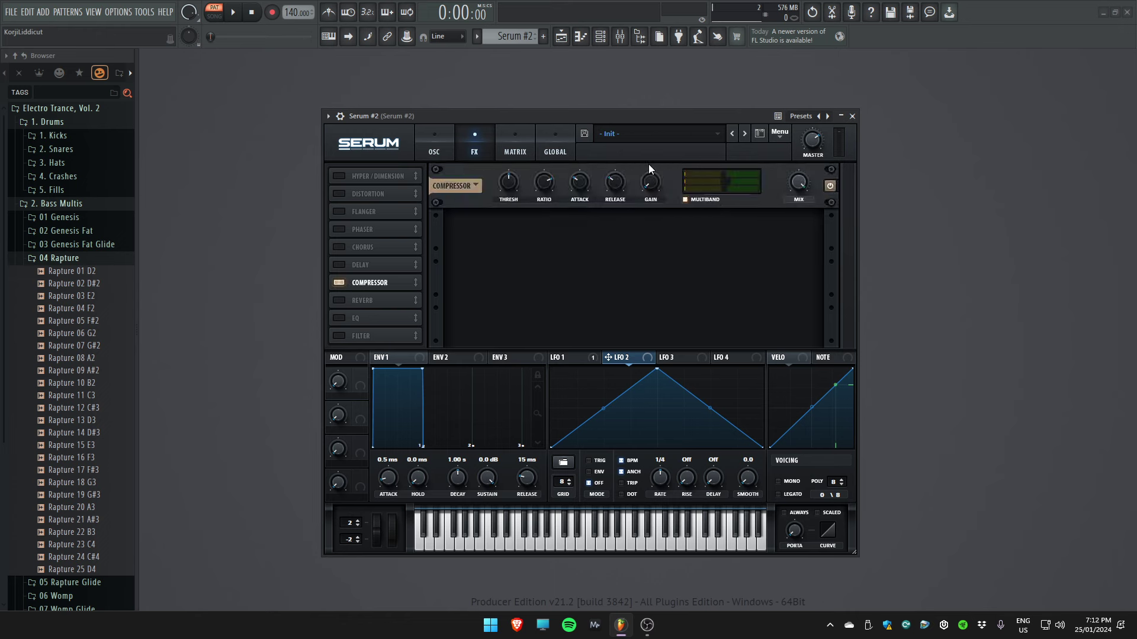
{"action": "key", "text": "space"}
{"action": "mouse_move", "coordinate": [650, 167]}
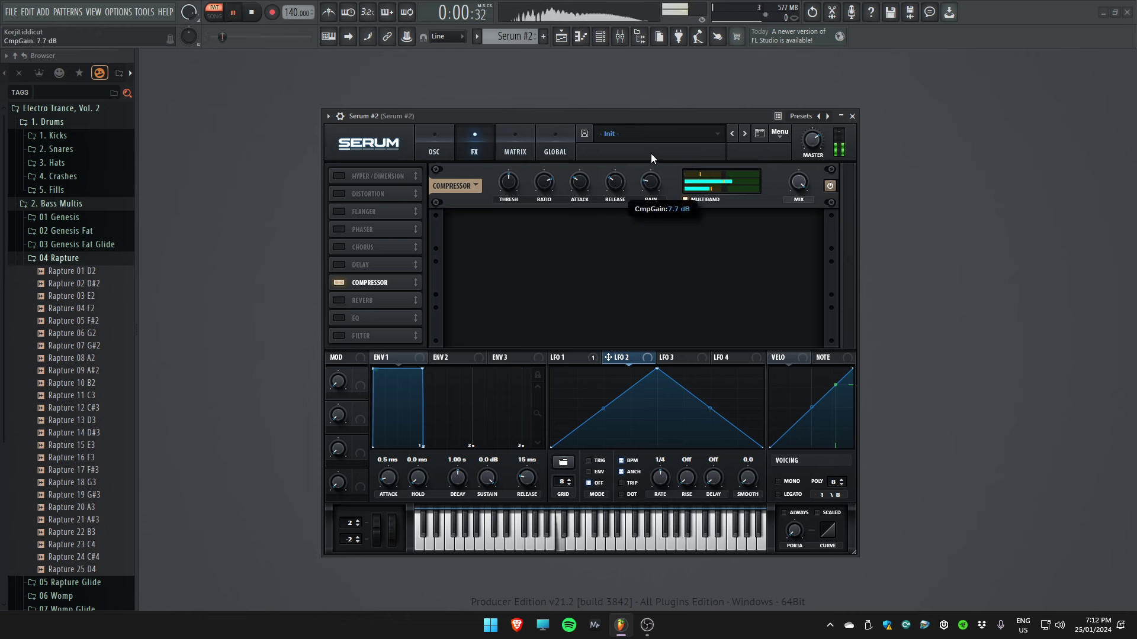
{"action": "left_click_drag", "start_coordinate": [651, 154], "coordinate": [652, 140]}
{"action": "key", "text": "space"}
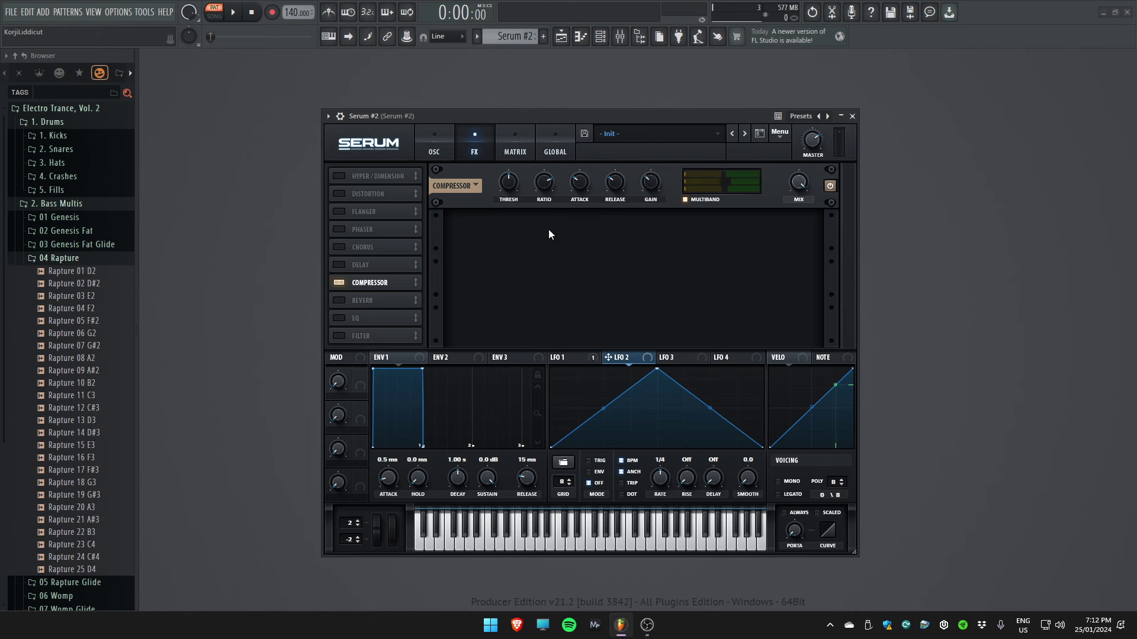
- Enable the Distortion effect in Downsample mode and set its drive to 24% while the pattern plays
{"action": "left_click", "coordinate": [451, 150]}
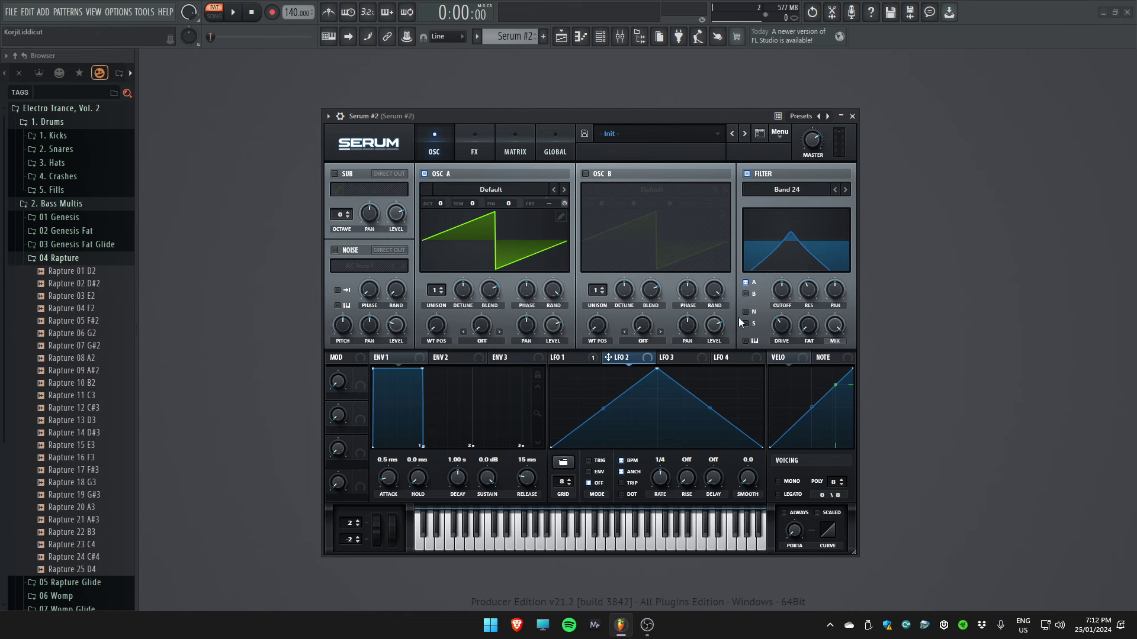
{"action": "left_click", "coordinate": [472, 142]}
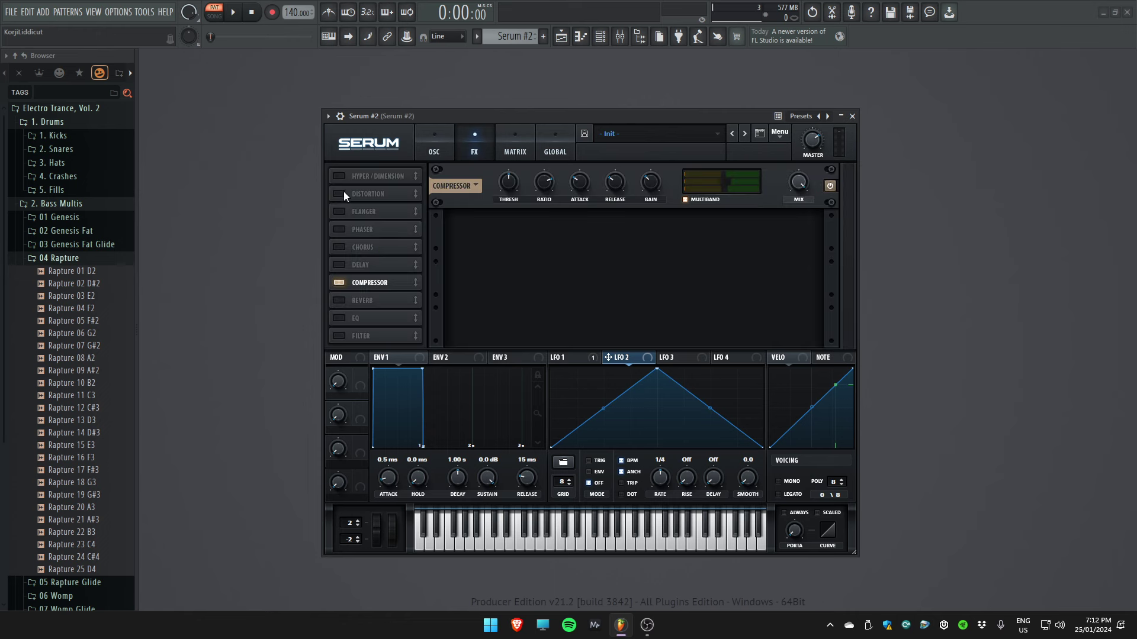
{"action": "left_click", "coordinate": [342, 193]}
{"action": "left_click", "coordinate": [527, 186]}
{"action": "left_click", "coordinate": [548, 304]}
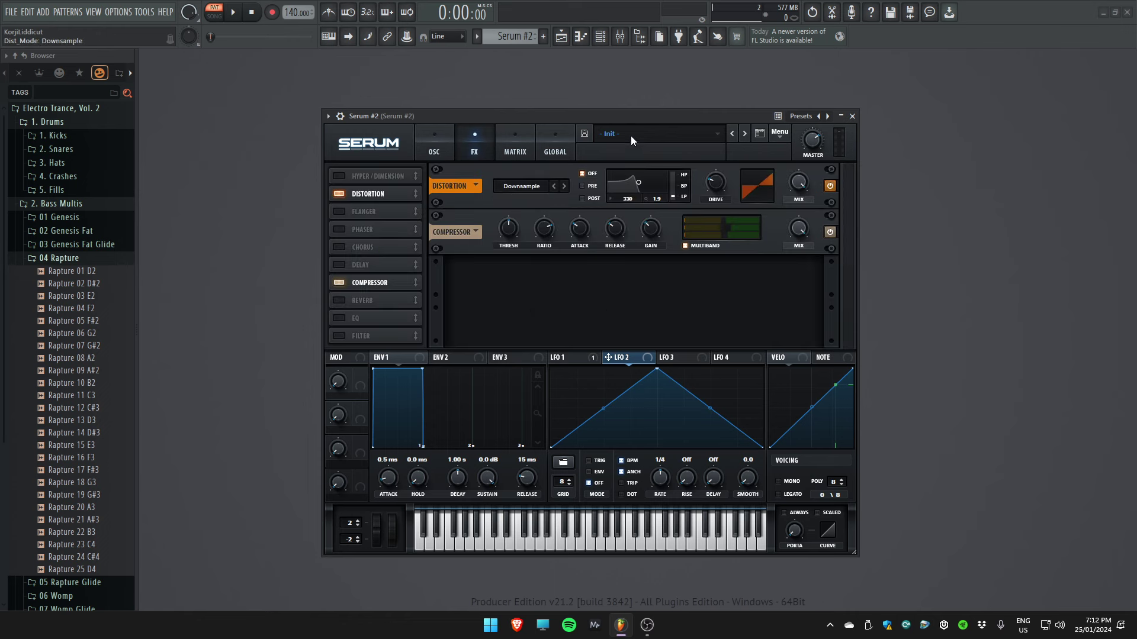
{"action": "key", "text": "space"}
{"action": "mouse_move", "coordinate": [719, 190]}
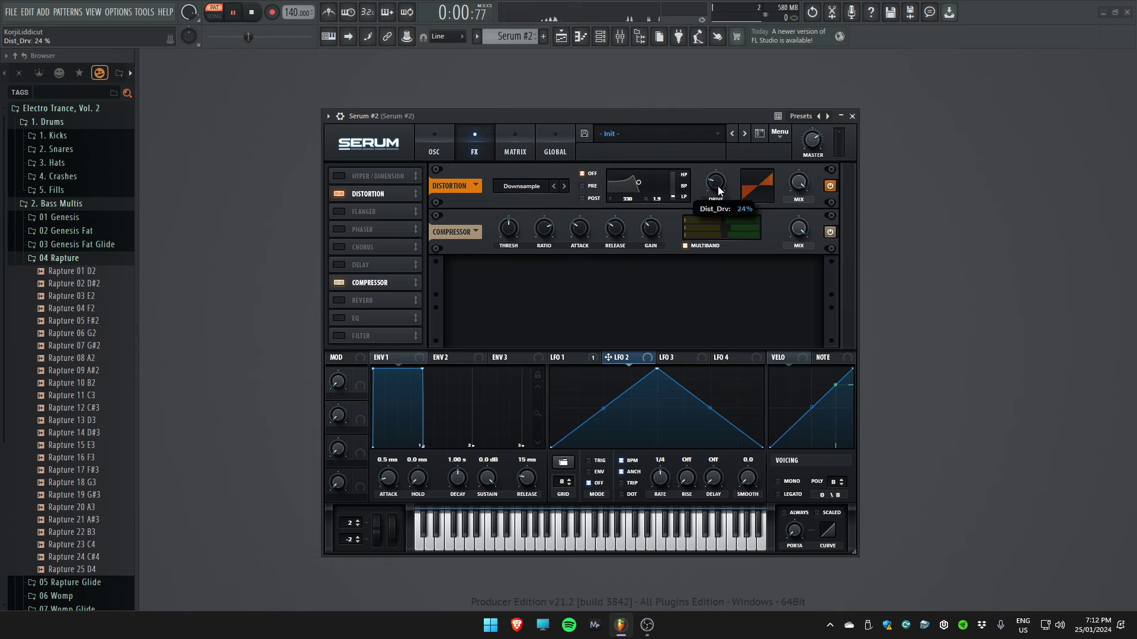
{"action": "key", "text": "space"}
- Turn LFO 1's ramp back into a slightly curved falling shape and audition the result
{"action": "left_click", "coordinate": [573, 358]}
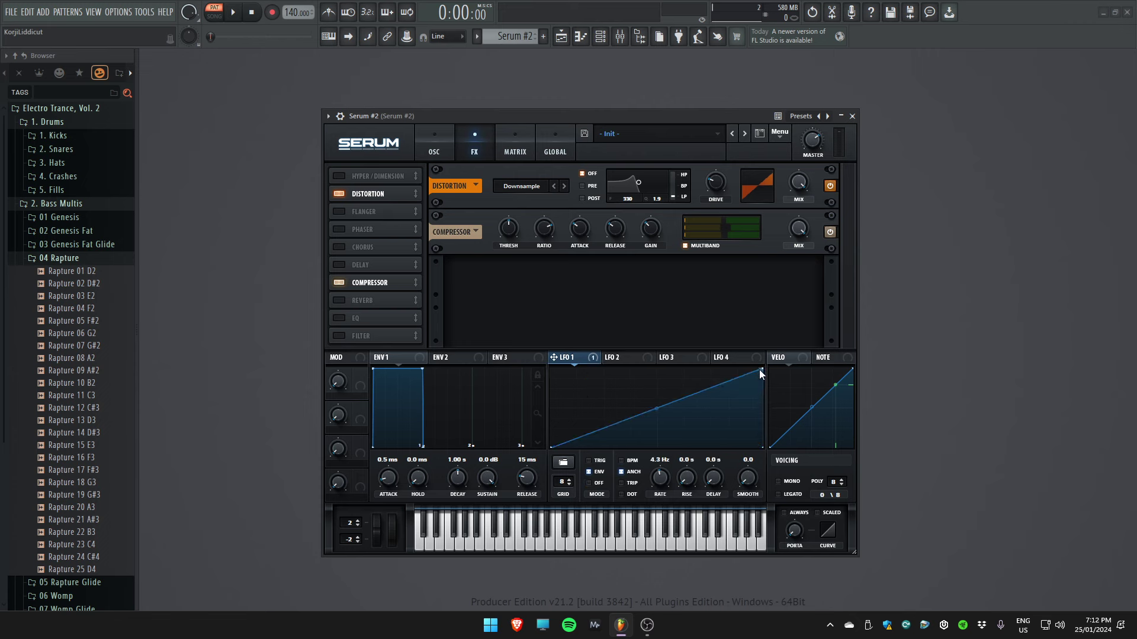
{"action": "left_click_drag", "start_coordinate": [759, 369], "coordinate": [551, 368]}
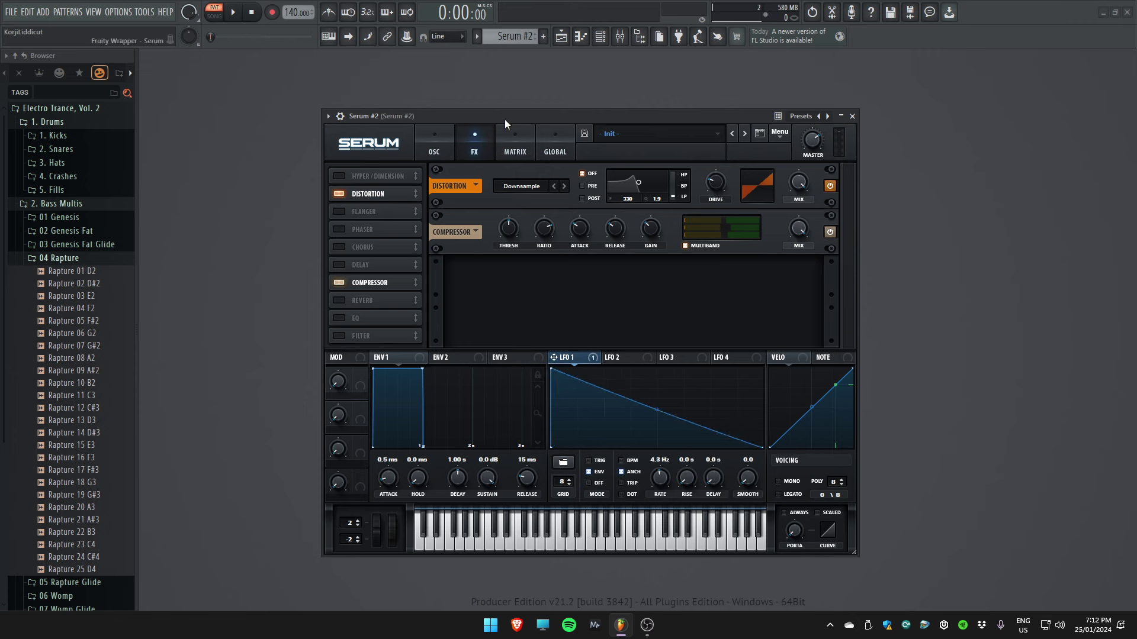
{"action": "key", "text": "space"}
{"action": "key", "text": "space"}
{"action": "key", "text": "space"}
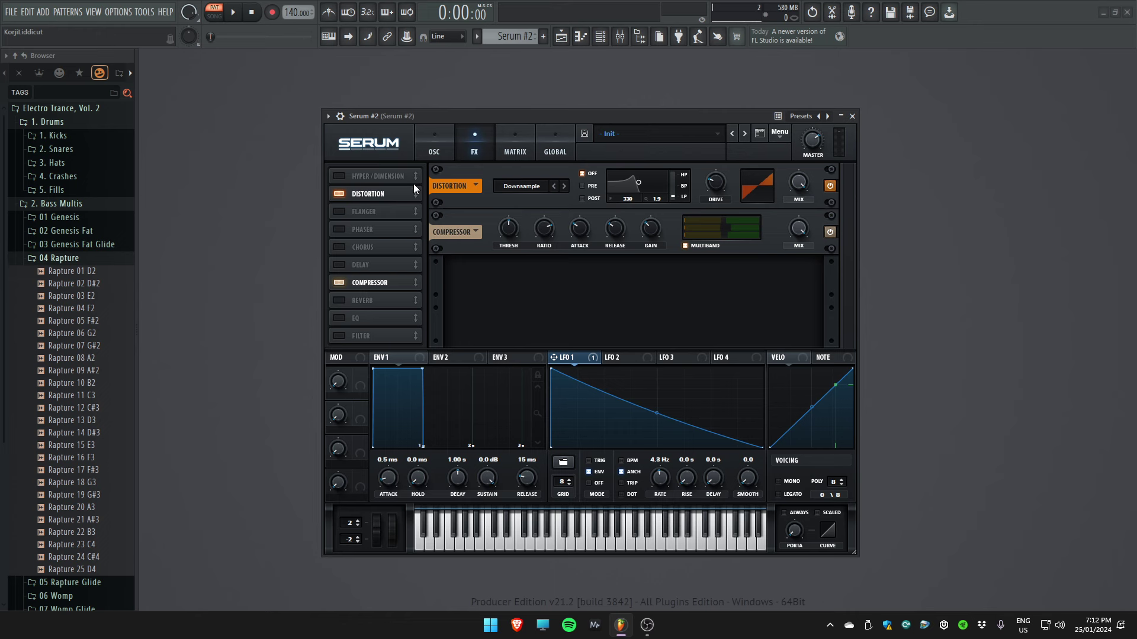
- Enable the Delay effect in Ping-Pong mode and narrow its filter around 934 Hz
{"action": "left_click", "coordinate": [347, 265]}
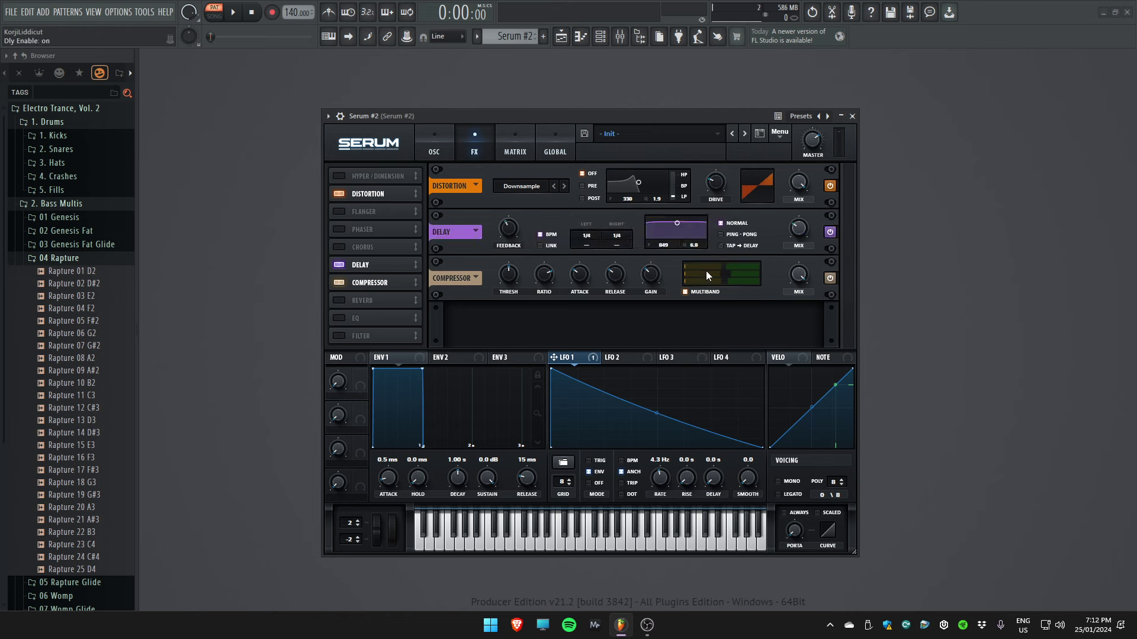
{"action": "left_click", "coordinate": [738, 237]}
{"action": "left_click_drag", "start_coordinate": [698, 245], "coordinate": [673, 250]}
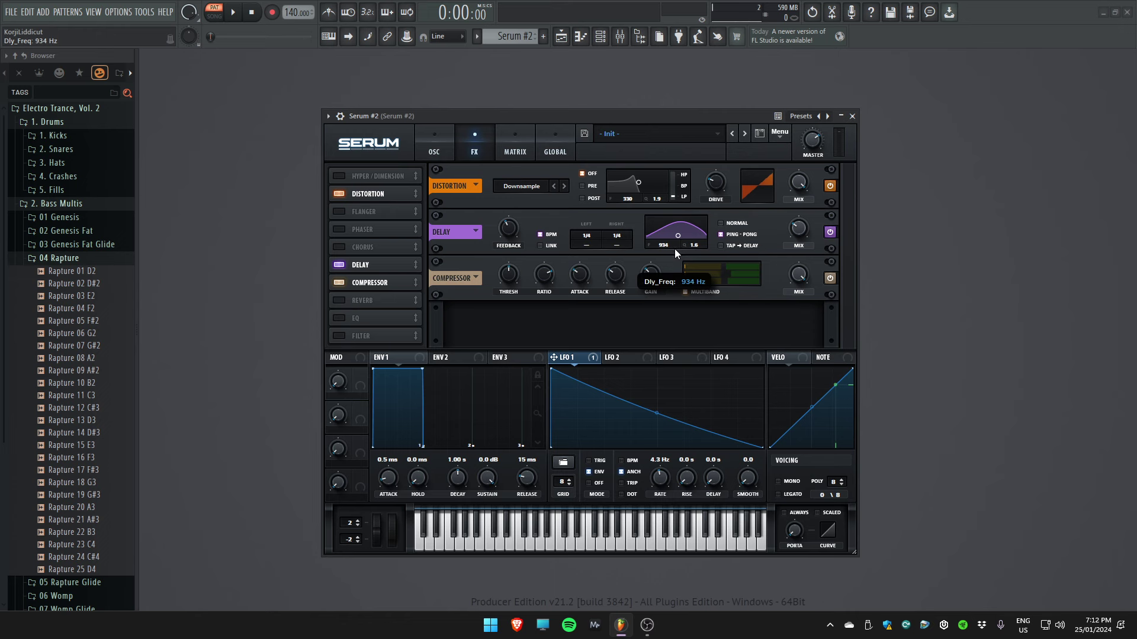
- Raise the delay's feedback and link both sides at a dotted 1/8 time
{"action": "left_click_drag", "start_coordinate": [511, 233], "coordinate": [518, 210]}
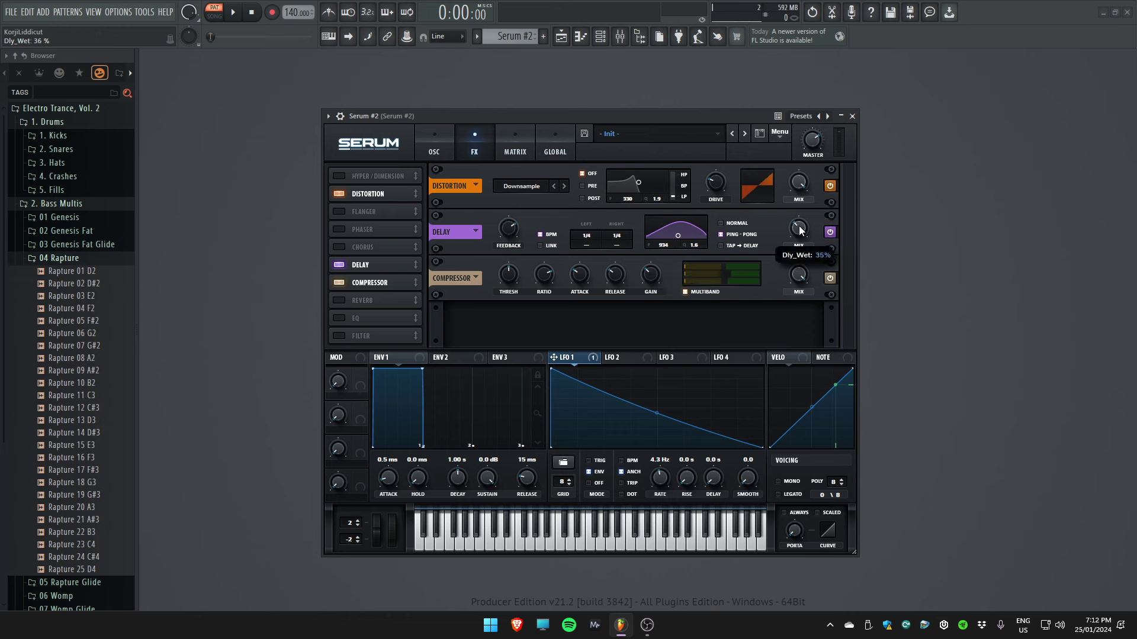
{"action": "left_click", "coordinate": [540, 245]}
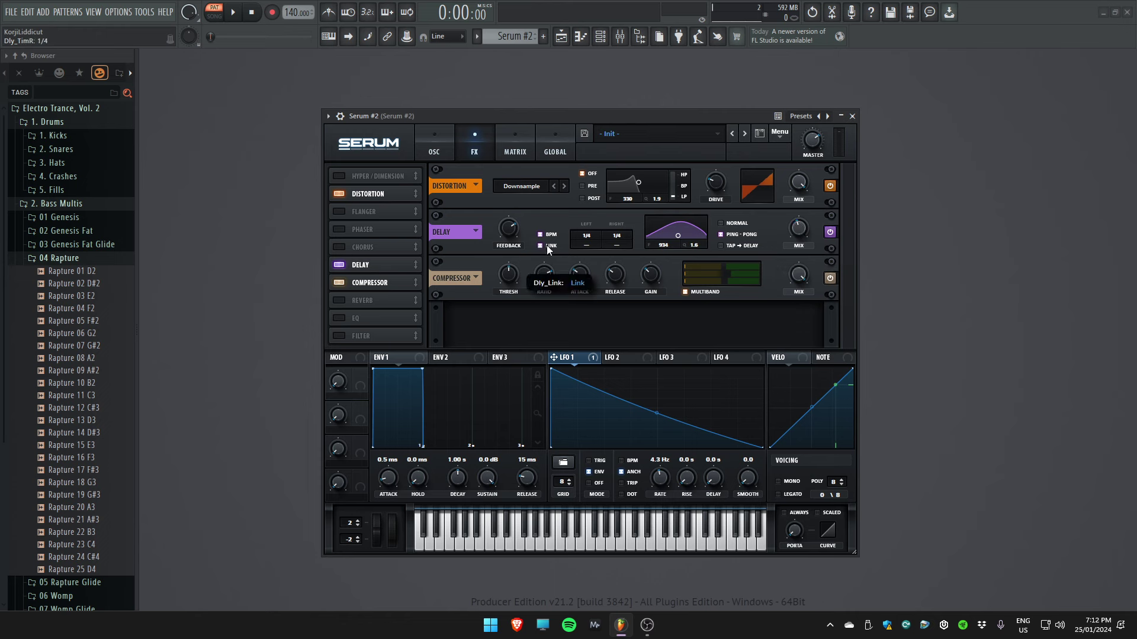
{"action": "left_click", "coordinate": [594, 245]}
{"action": "scroll", "coordinate": [592, 240], "scroll_direction": "down", "scroll_amount": 1}
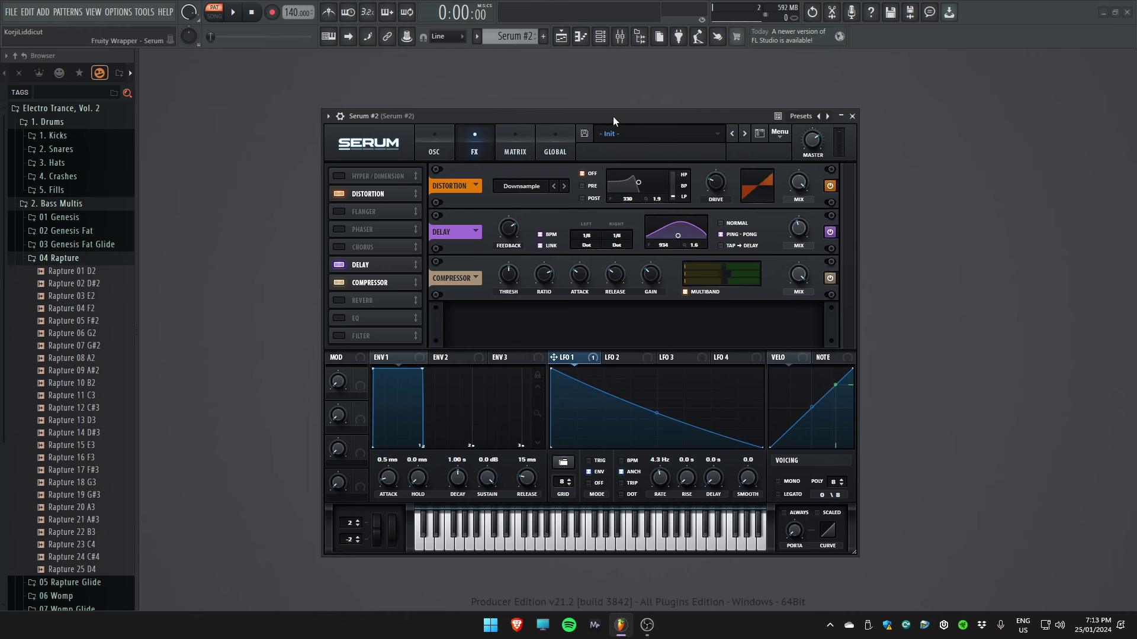
- Audition the delayed bass, extending the playlist's time selection to bar 12 to hear the delay tail
{"action": "key", "text": "space"}
{"action": "key", "text": "space"}
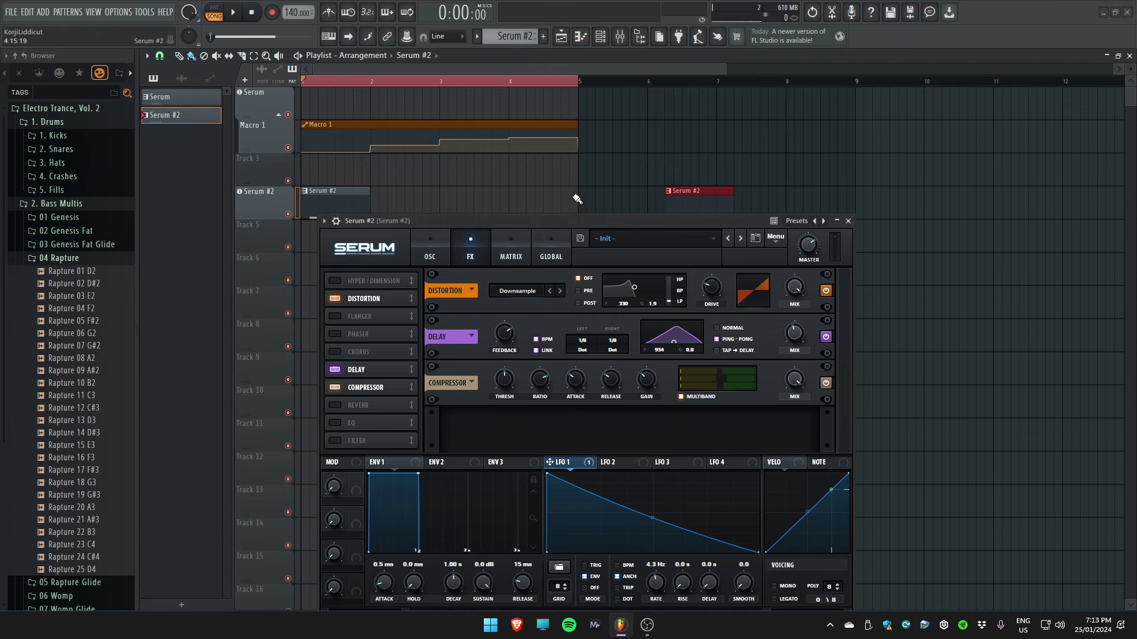
{"action": "left_click_drag", "start_coordinate": [577, 81], "coordinate": [1062, 82]}
{"action": "key", "text": "space"}
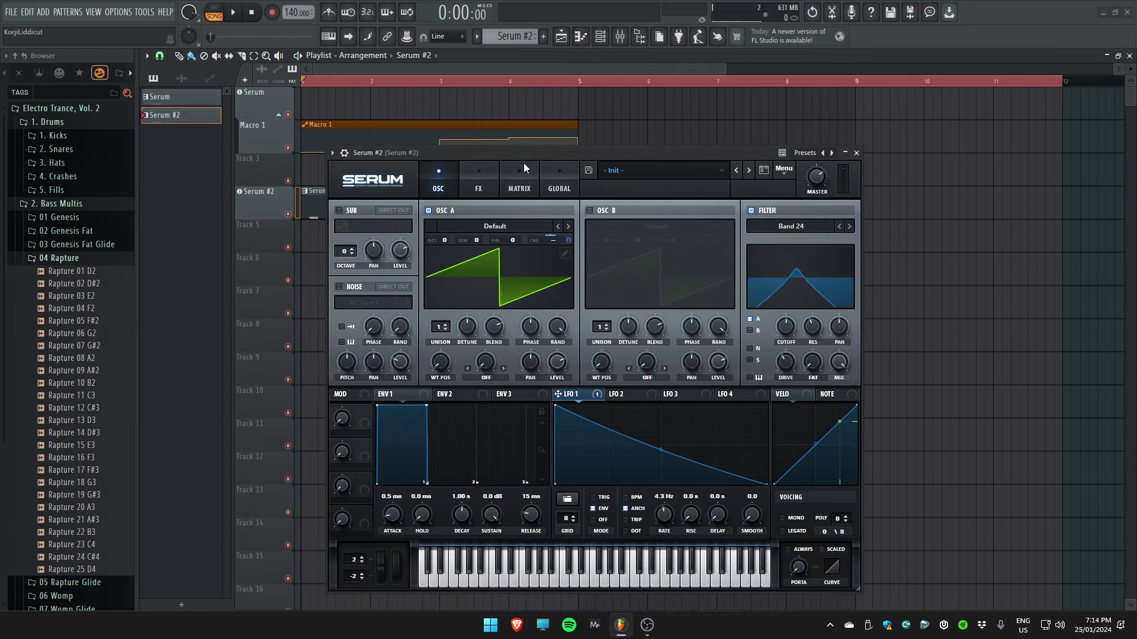
{"action": "left_click", "coordinate": [383, 208]}
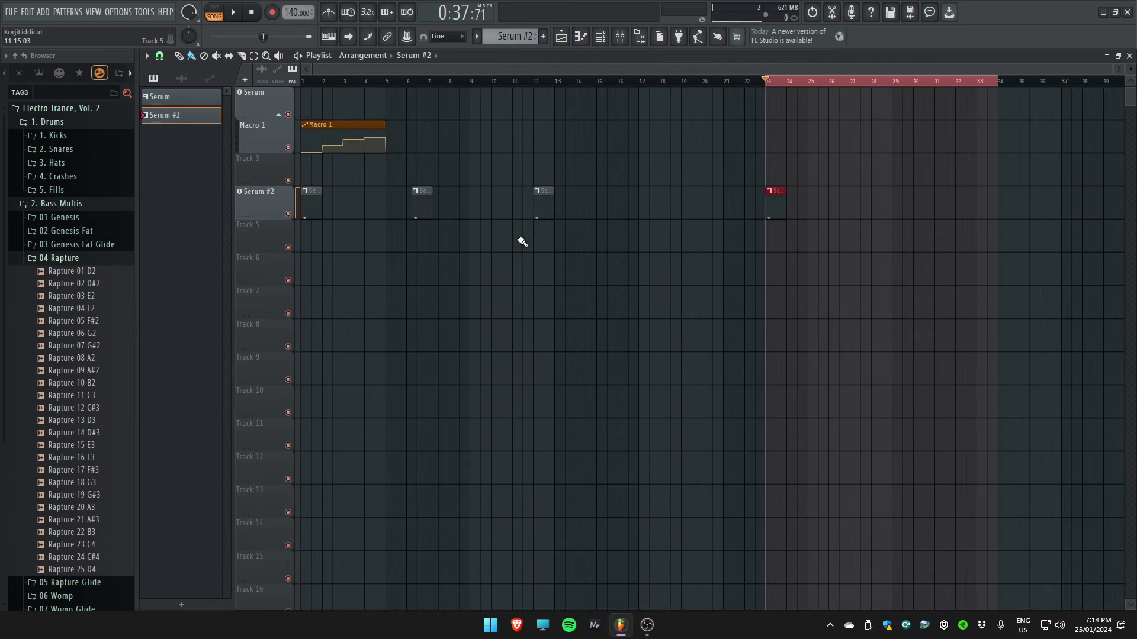
- Delete the three extra Serum #2 clips after bar 5, keeping only the clip at bar 1
{"action": "right_click", "coordinate": [422, 207]}
{"action": "right_click", "coordinate": [773, 214]}
{"action": "right_click", "coordinate": [543, 203]}
- Duplicate the Serum #2 clip three times to fill bars 1 to 4 and set the time selection over them
{"action": "scroll", "coordinate": [307, 200], "scroll_direction": "up", "scroll_amount": 5}
{"action": "left_click", "coordinate": [320, 199], "text": "ctrl"}
{"action": "key", "text": "ctrl+b"}
{"action": "key", "text": "ctrl+b"}
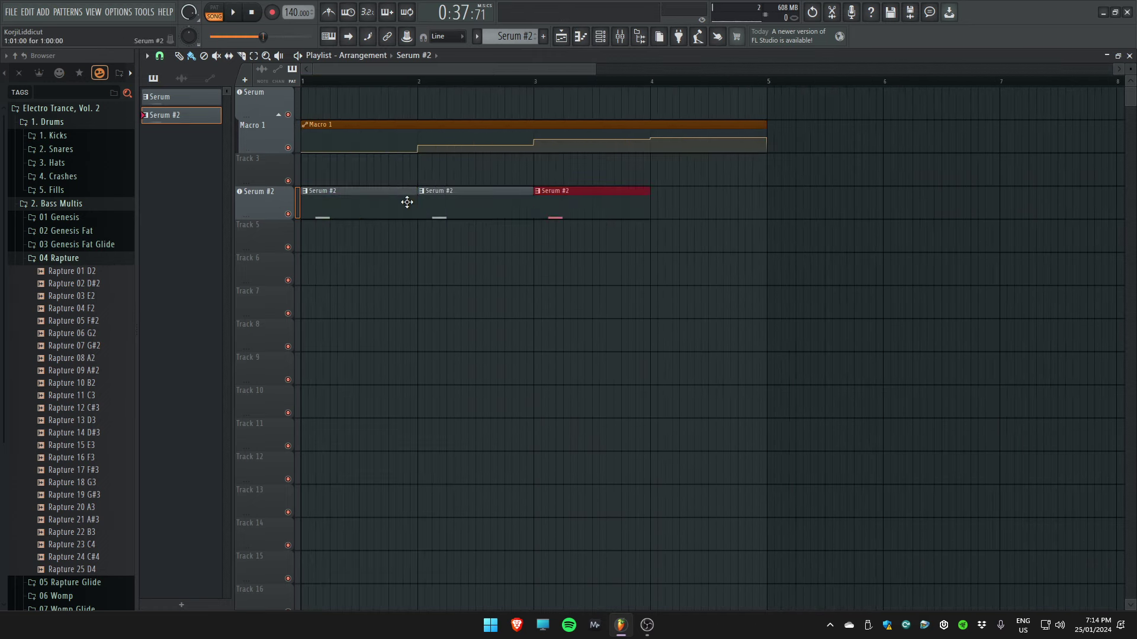
{"action": "key", "text": "ctrl+b"}
{"action": "left_click_drag", "start_coordinate": [769, 84], "coordinate": [301, 82]}
- Assign Macro 1 to the filter cutoff in Serum #2 and lower the base cutoff
{"action": "left_click", "coordinate": [258, 198]}
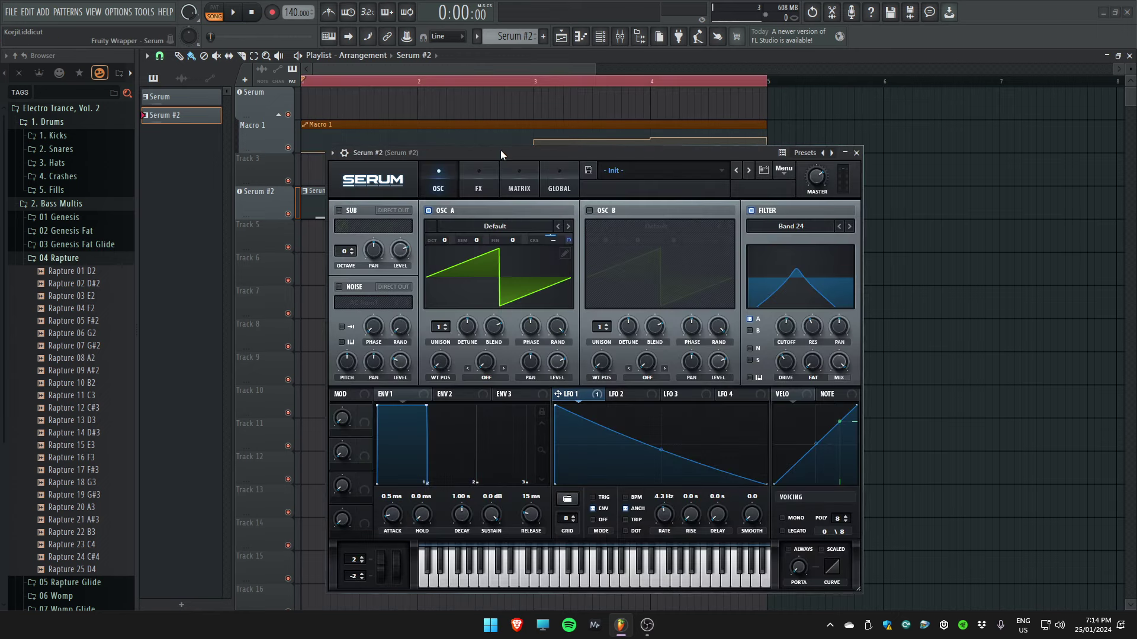
{"action": "key", "text": "ctrl+j"}
{"action": "left_click", "coordinate": [344, 421]}
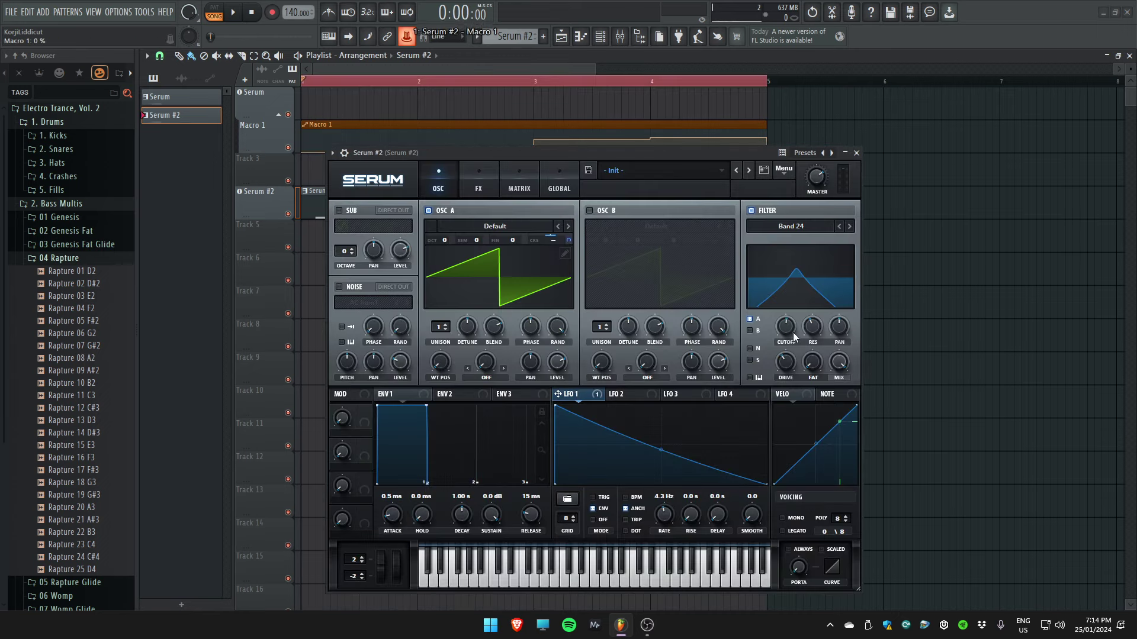
{"action": "key", "text": "ctrl+j"}
{"action": "key", "text": "Escape"}
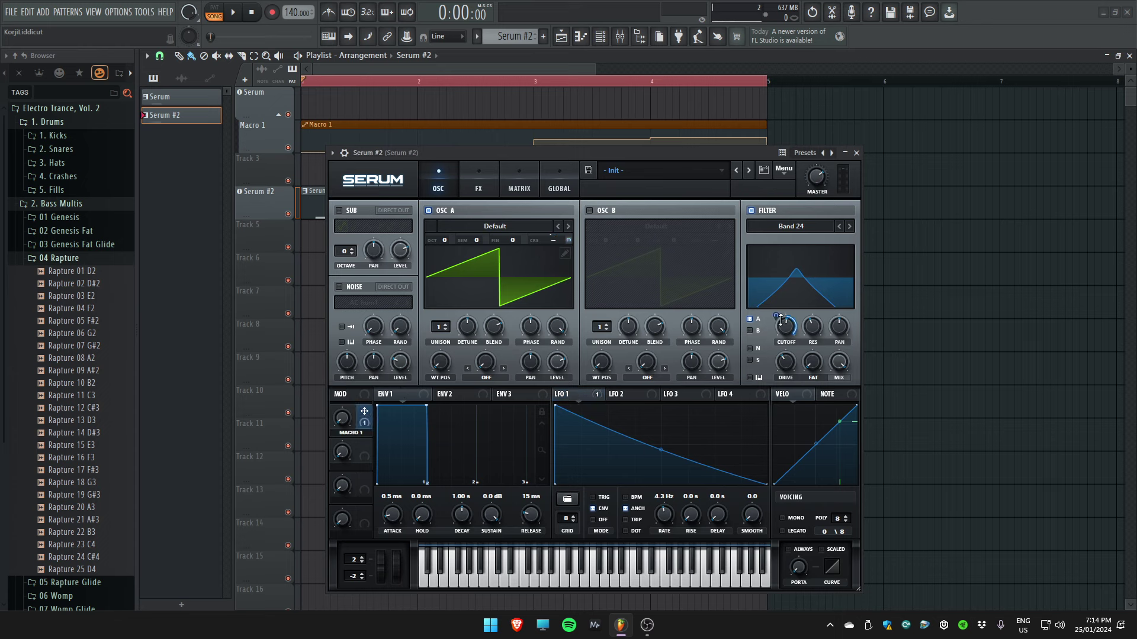
{"action": "left_click_drag", "start_coordinate": [780, 319], "coordinate": [785, 348]}
{"action": "mouse_move", "coordinate": [341, 419]}
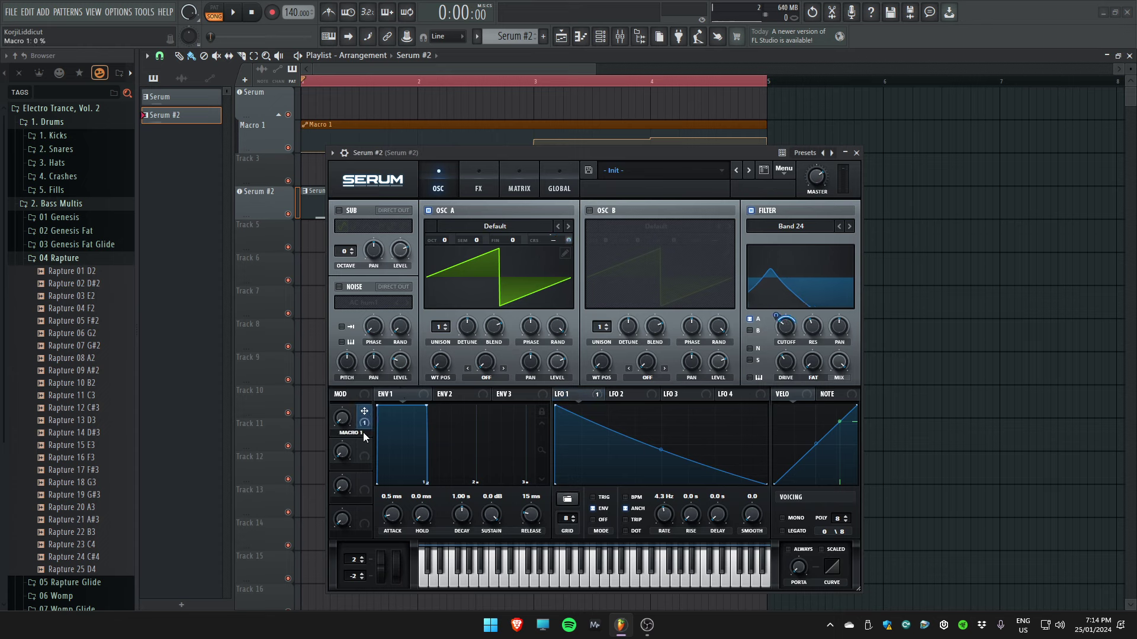
- Create an automation clip for Serum #2's Macro 1
{"action": "right_click", "coordinate": [398, 37]}
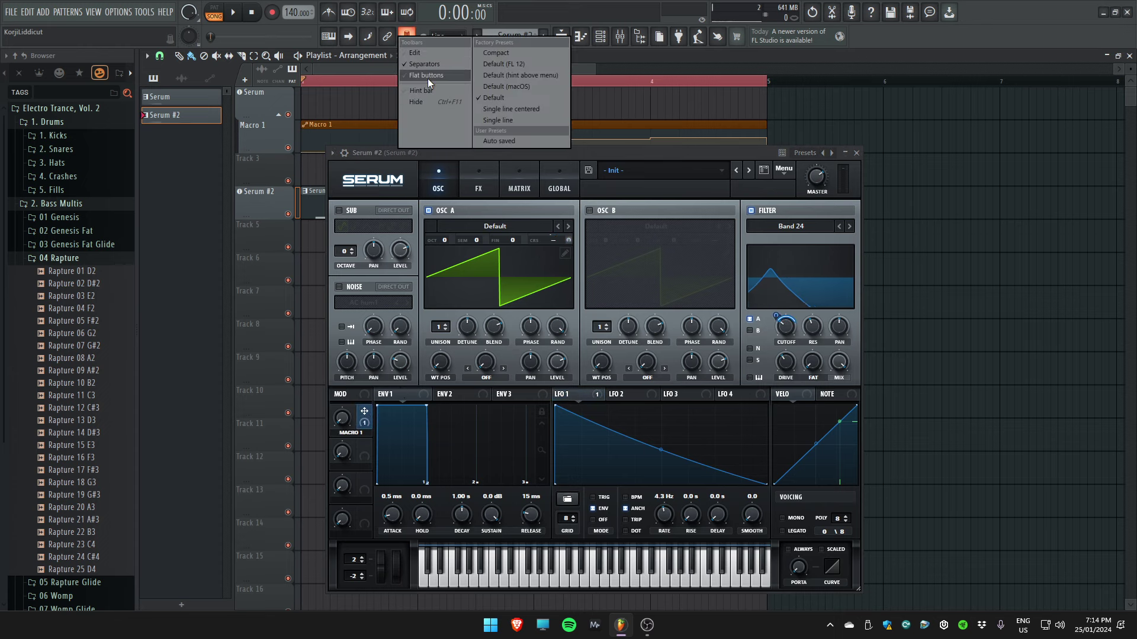
{"action": "right_click", "coordinate": [413, 32]}
{"action": "left_click", "coordinate": [451, 95]}
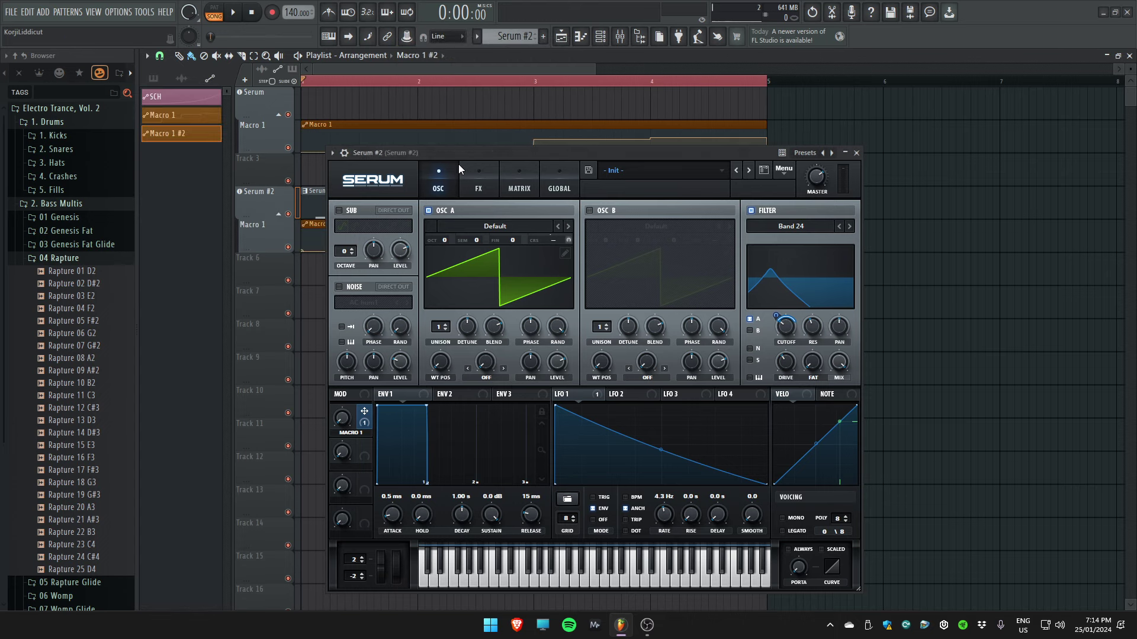
- Shape the Macro 1 #2 automation into held steps at bars 2, 3 and 4, and start playback
{"action": "key", "text": "Escape"}
{"action": "right_click", "coordinate": [368, 240]}
{"action": "left_click", "coordinate": [382, 286]}
{"action": "left_click_drag", "start_coordinate": [368, 239], "coordinate": [412, 241]}
{"action": "key", "text": "space"}
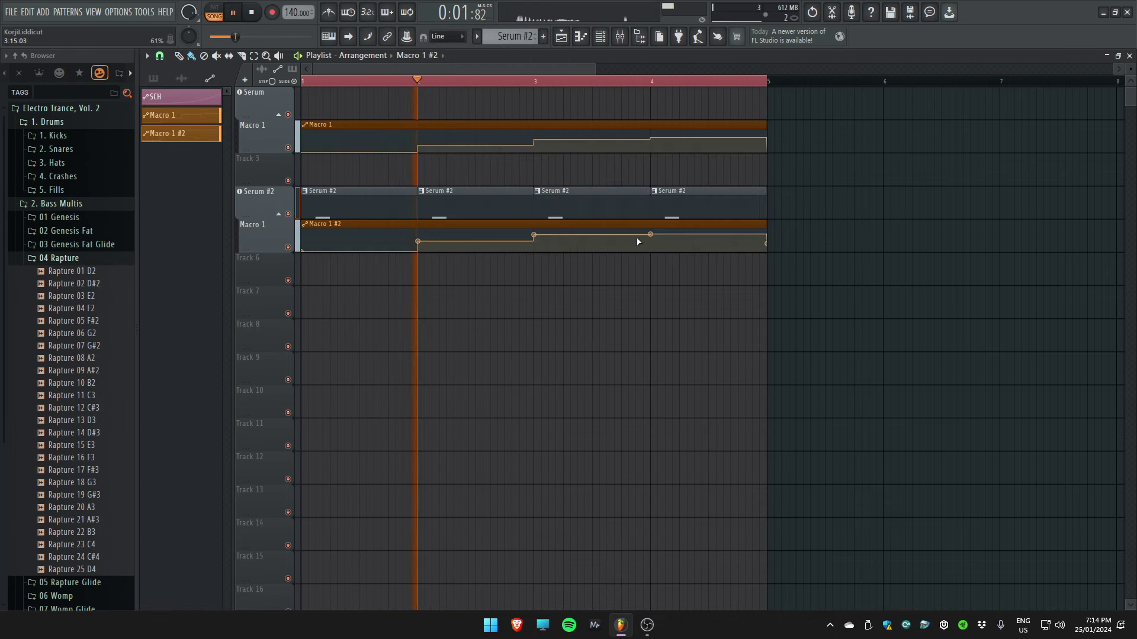
- Lower the Macro 1 #2 automation's point at bar 4 and audition the four-bar loop
{"action": "left_click_drag", "start_coordinate": [650, 234], "coordinate": [651, 240]}
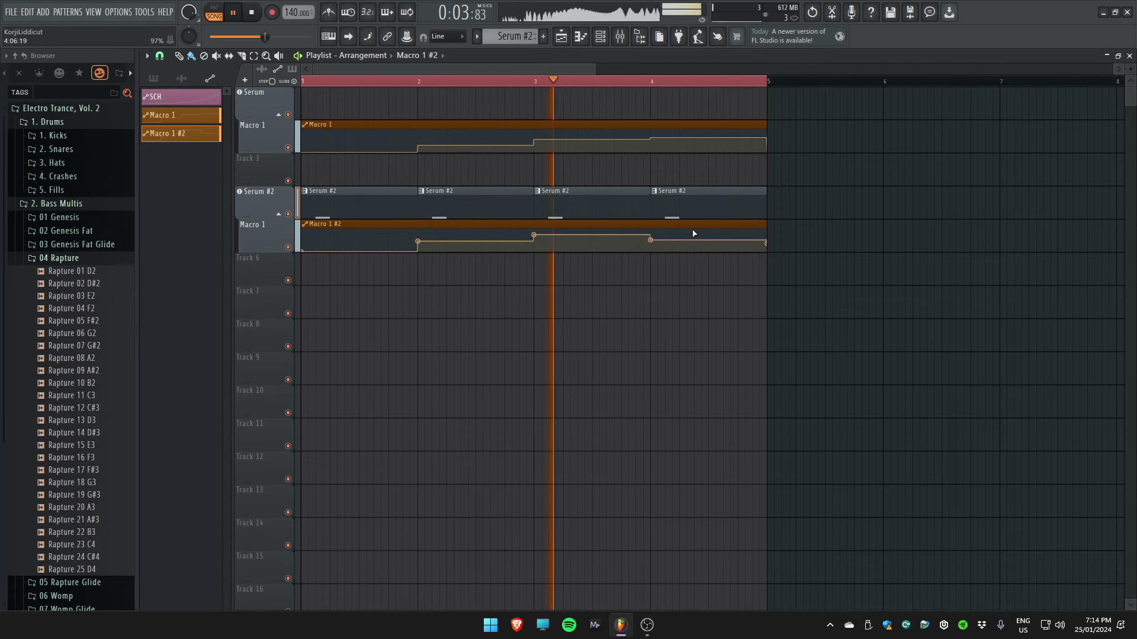
{"action": "scroll", "coordinate": [540, 261], "scroll_direction": "down", "scroll_amount": 4}
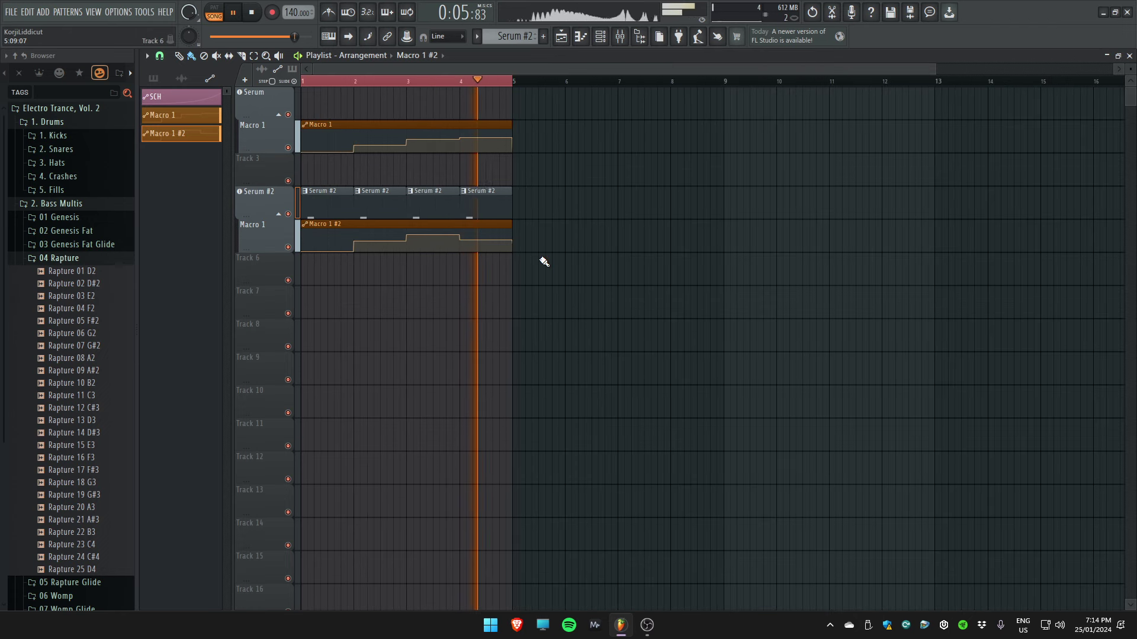
{"action": "key", "text": "space"}
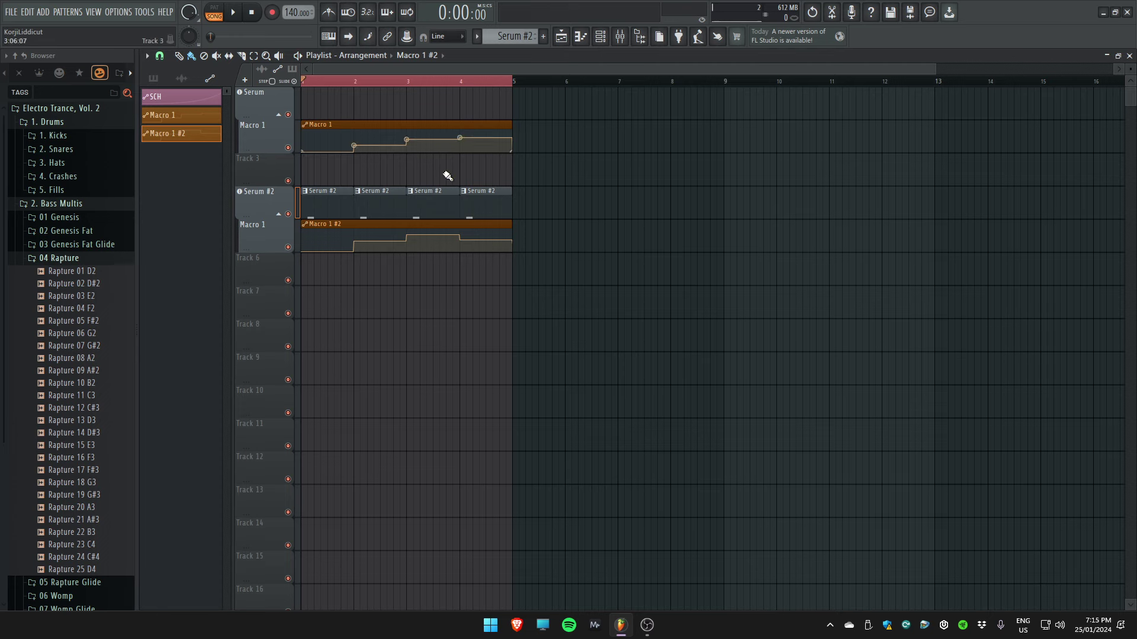
{"action": "left_click", "coordinate": [262, 200]}
{"action": "left_click_drag", "start_coordinate": [475, 167], "coordinate": [448, 141]}
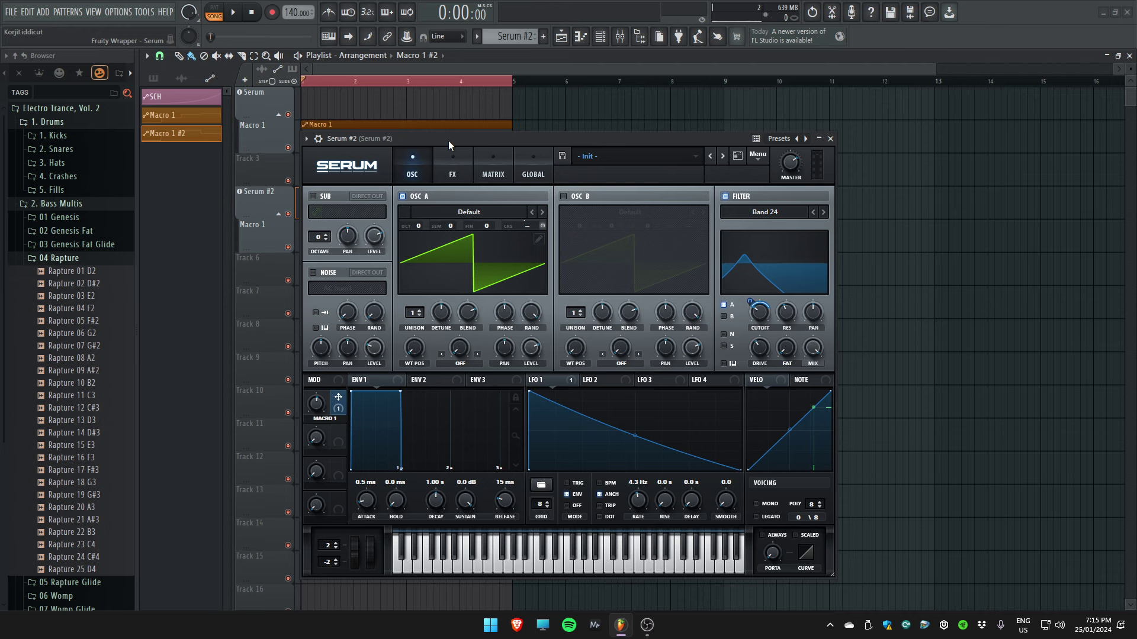
{"action": "key", "text": "Escape"}
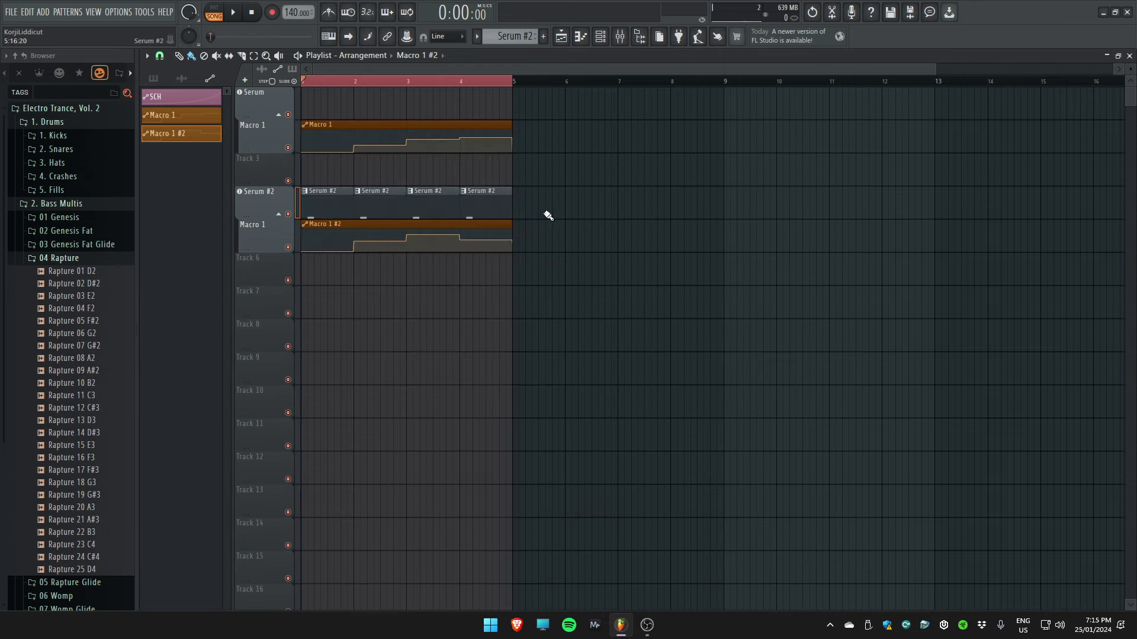
- Open the mixer
{"action": "key", "text": "F9"}
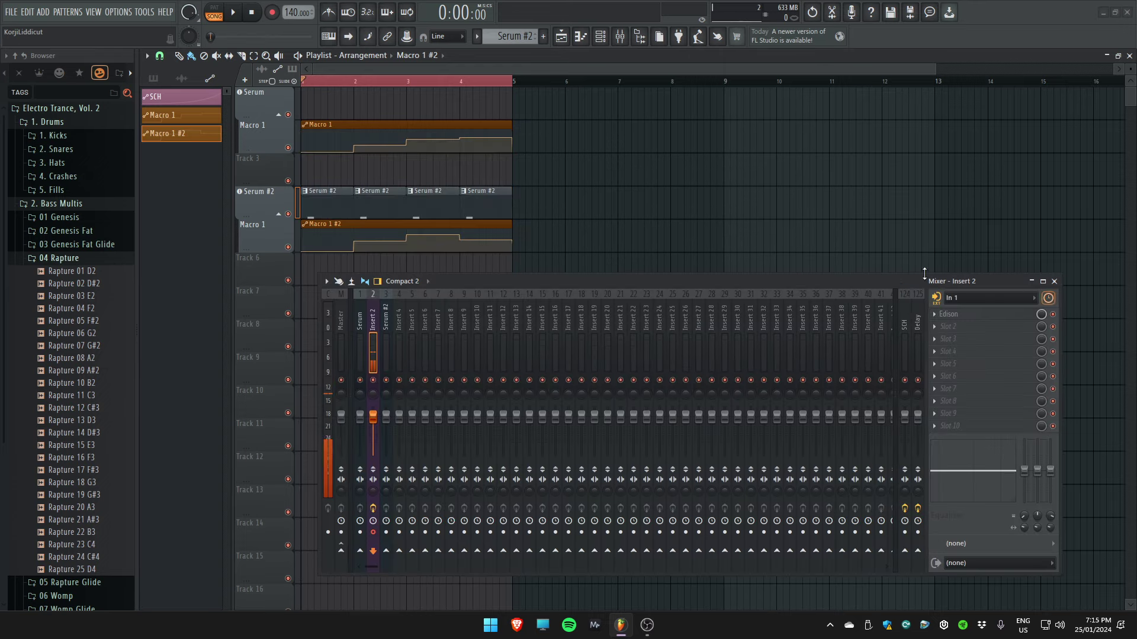